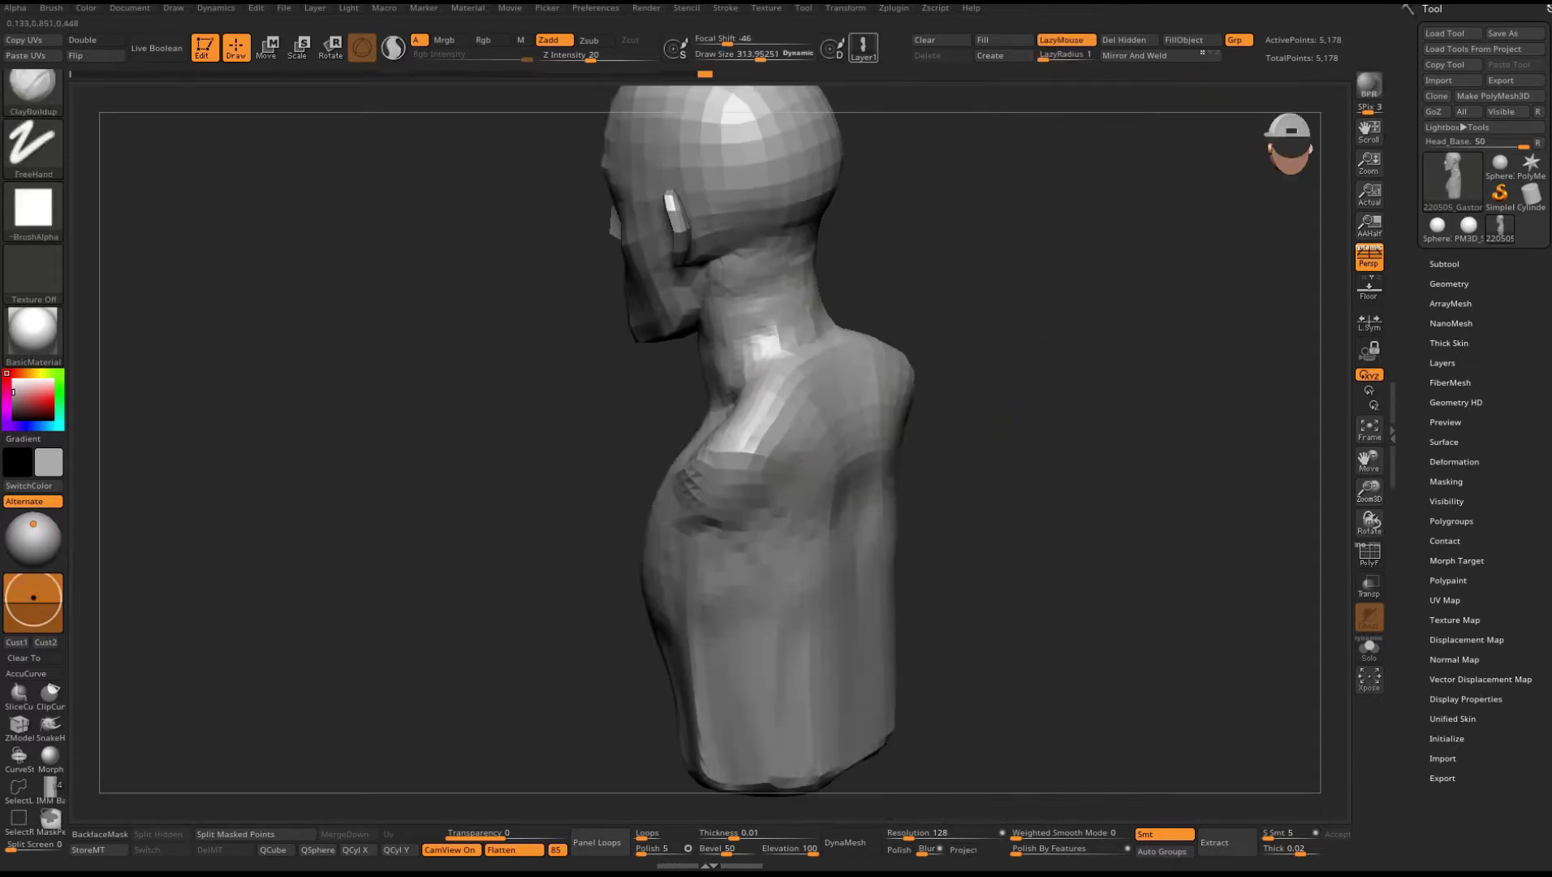
# Step: Frame the low-poly head from front and above, turn on PolyF, and turn it to side profile
pyautogui.moveTo(806, 550); pyautogui.dragTo(786, 359, button='right')
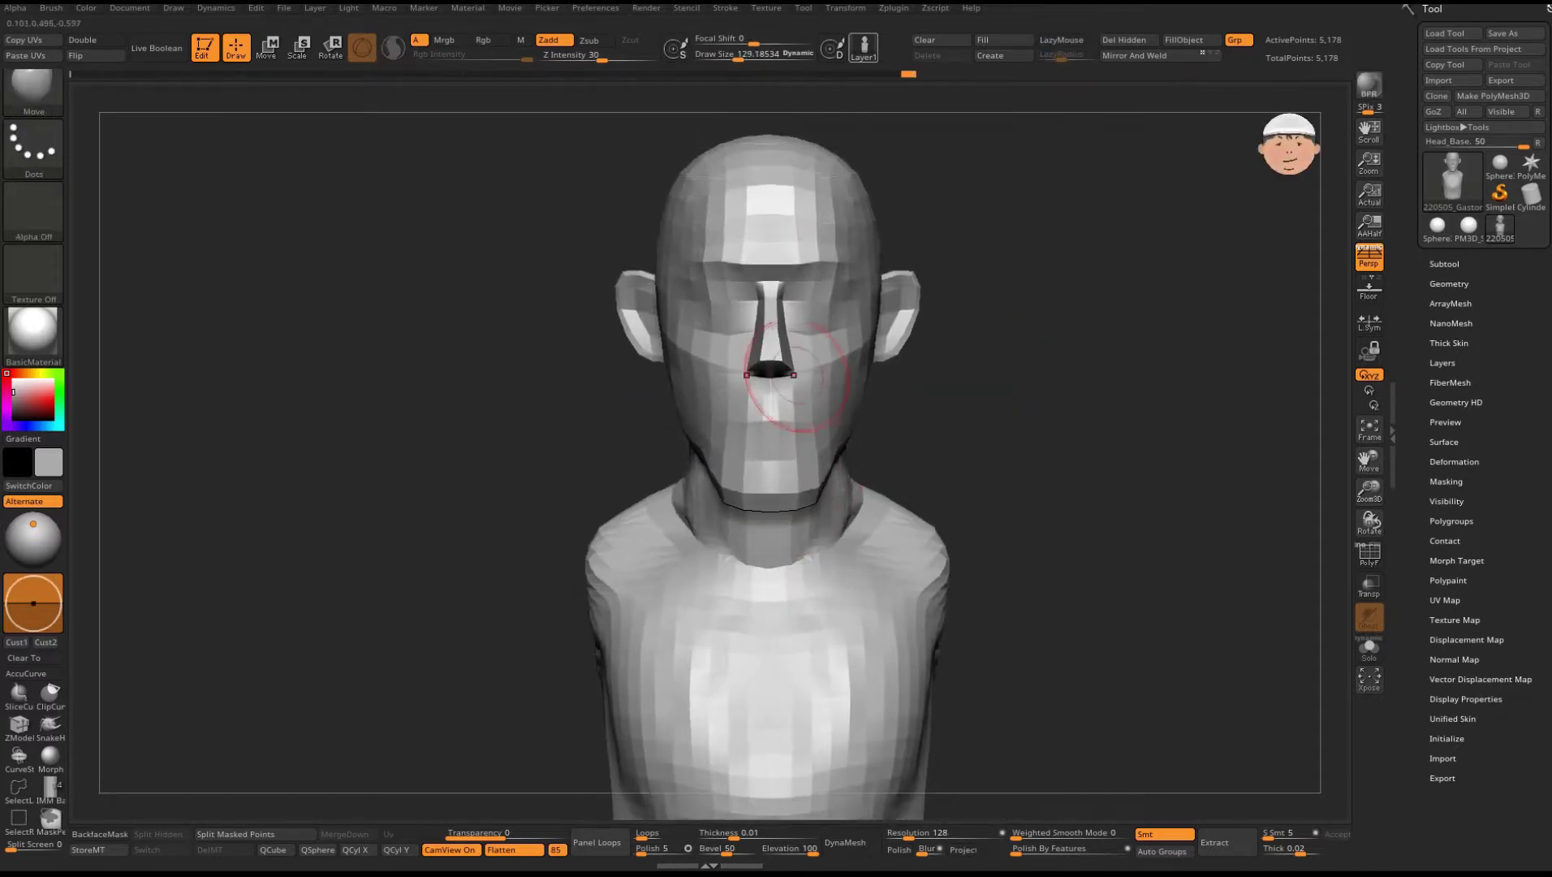
pyautogui.keyDown('alt'); pyautogui.moveTo(812, 422); pyautogui.dragTo(797, 282, button='right'); pyautogui.keyUp('alt')
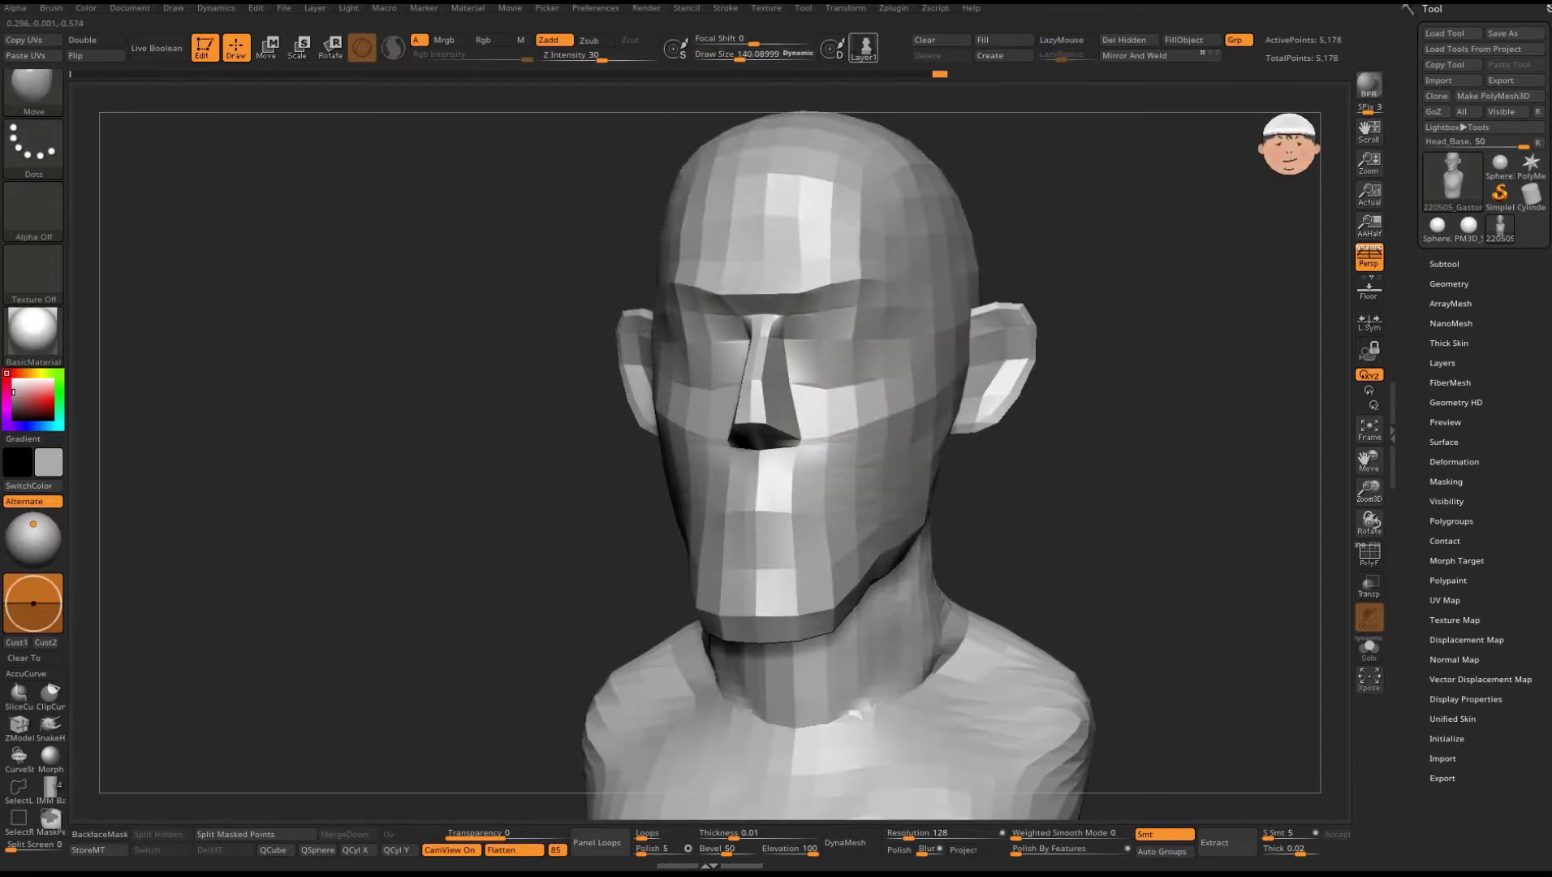
pyautogui.moveTo(804, 341); pyautogui.dragTo(797, 243, button='right')
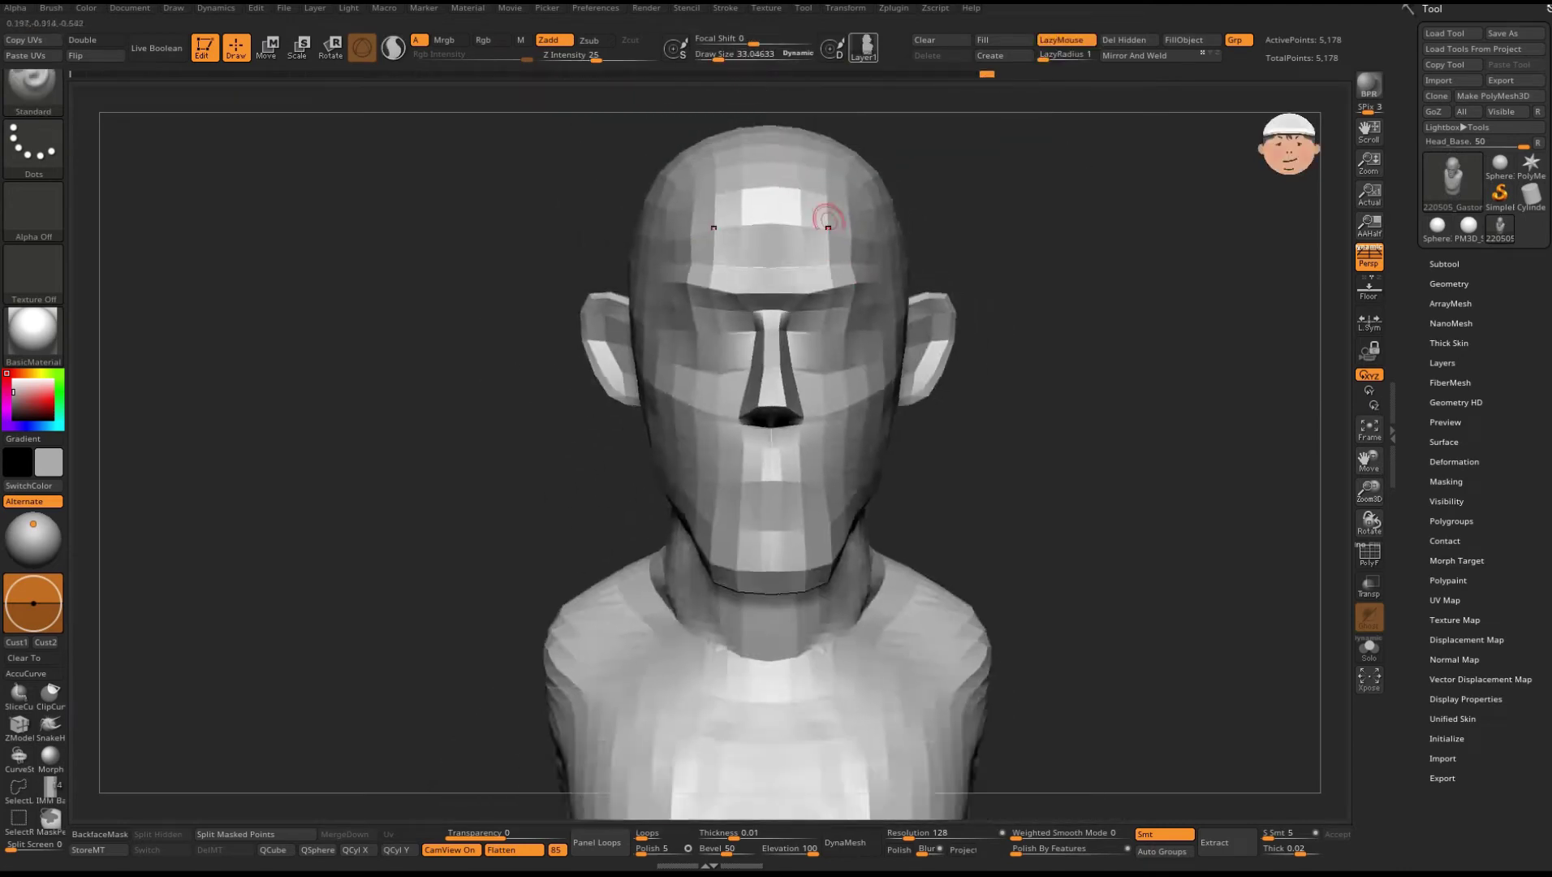
pyautogui.press('w')
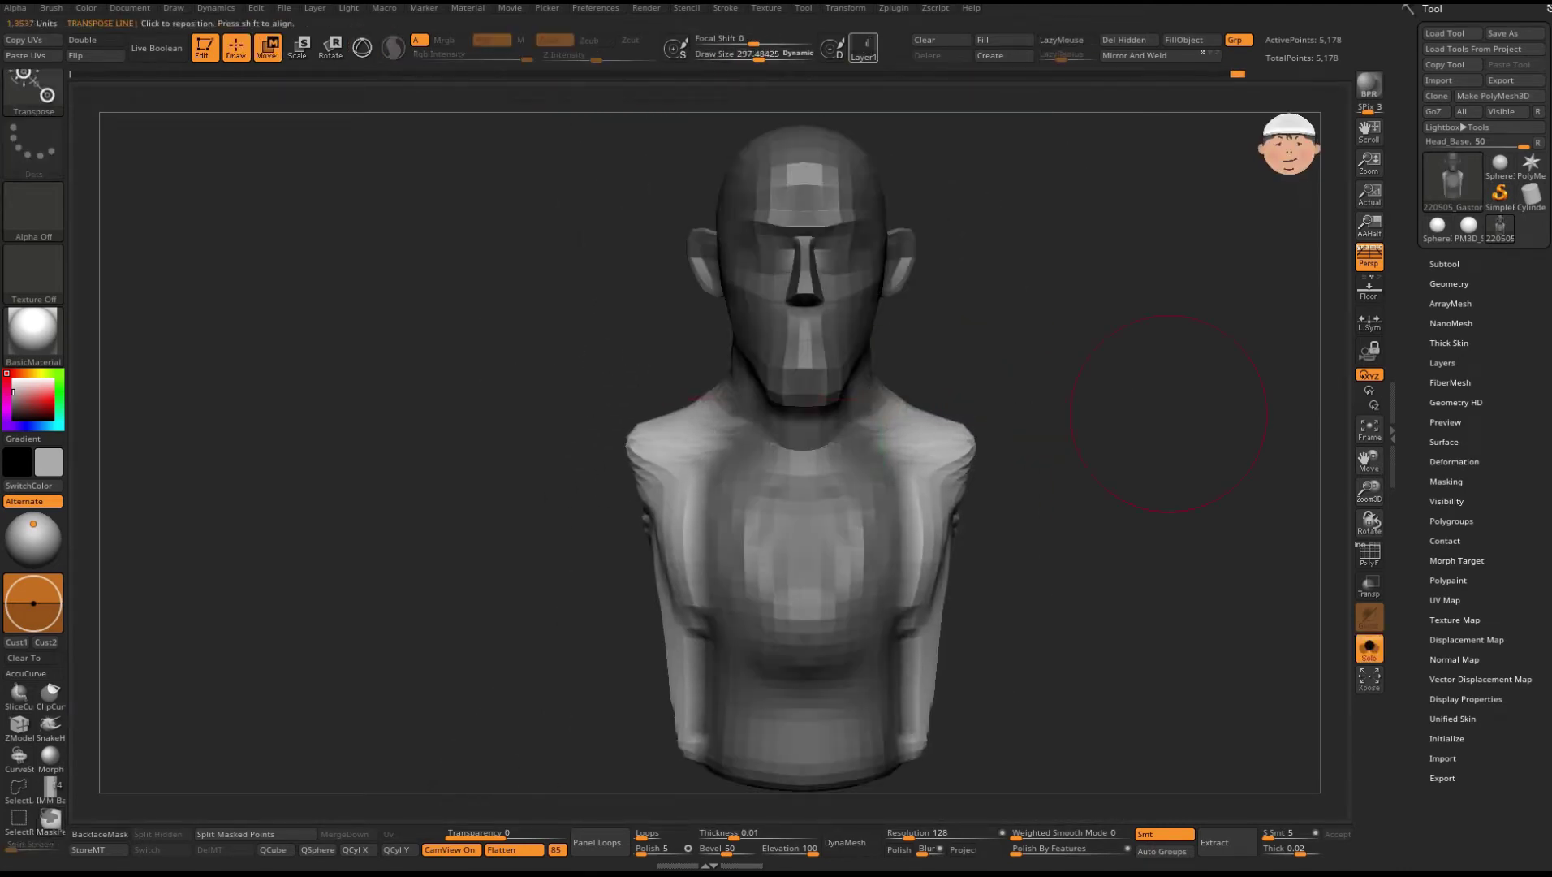
pyautogui.press('q')
pyautogui.hotkey('shift', 'f')
pyautogui.keyDown('shift'); pyautogui.moveTo(1169, 414); pyautogui.dragTo(970, 457); pyautogui.keyUp('shift')
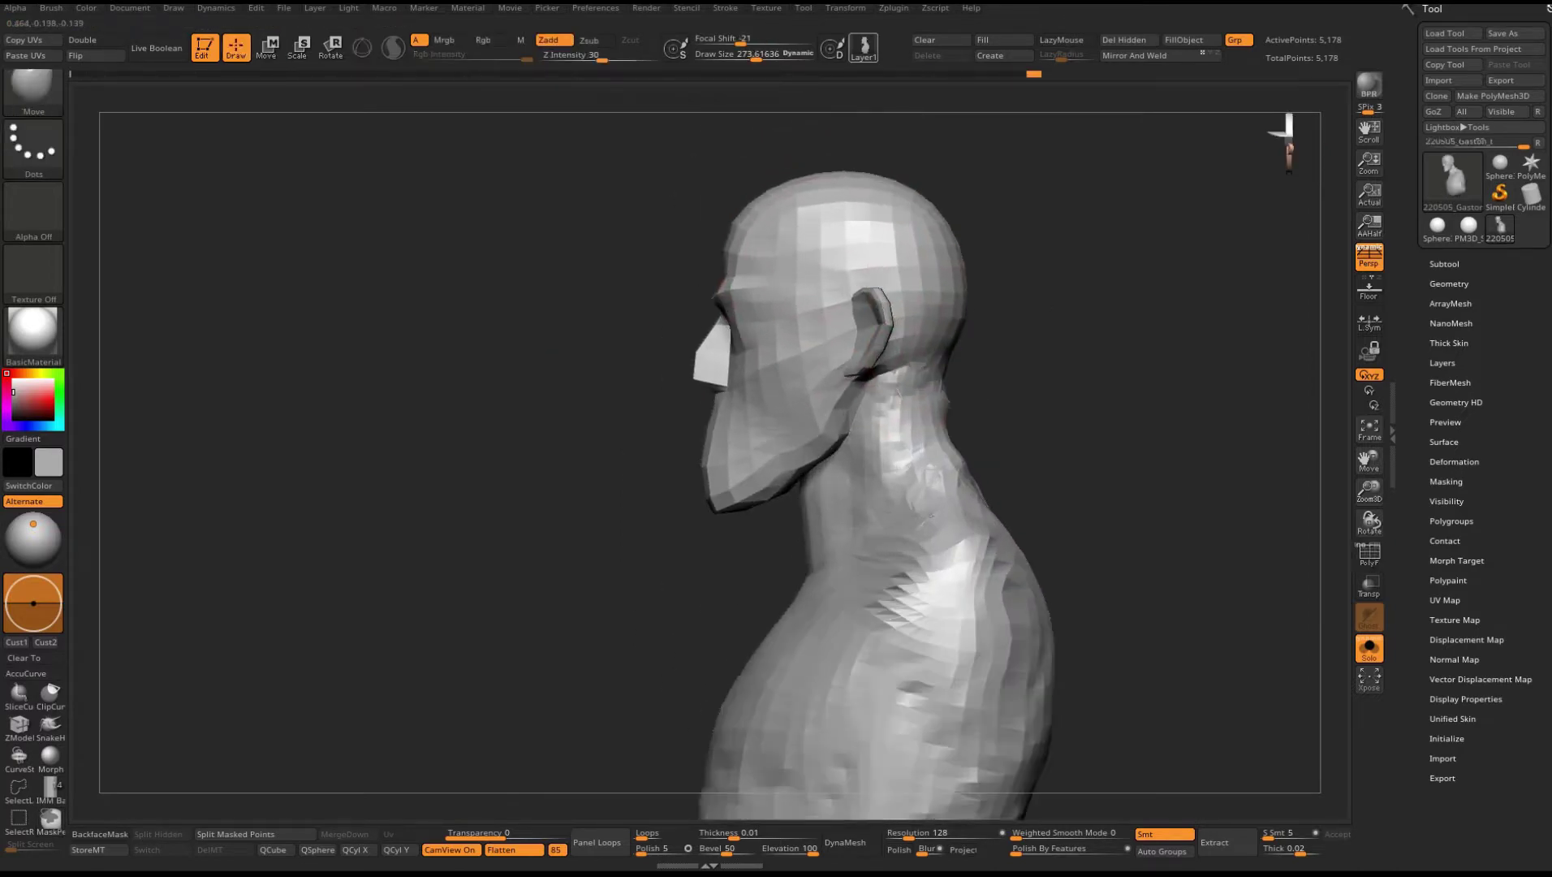
pyautogui.keyDown('ctrl'); pyautogui.moveTo(674, 455); pyautogui.dragTo(715, 367); pyautogui.keyUp('ctrl')
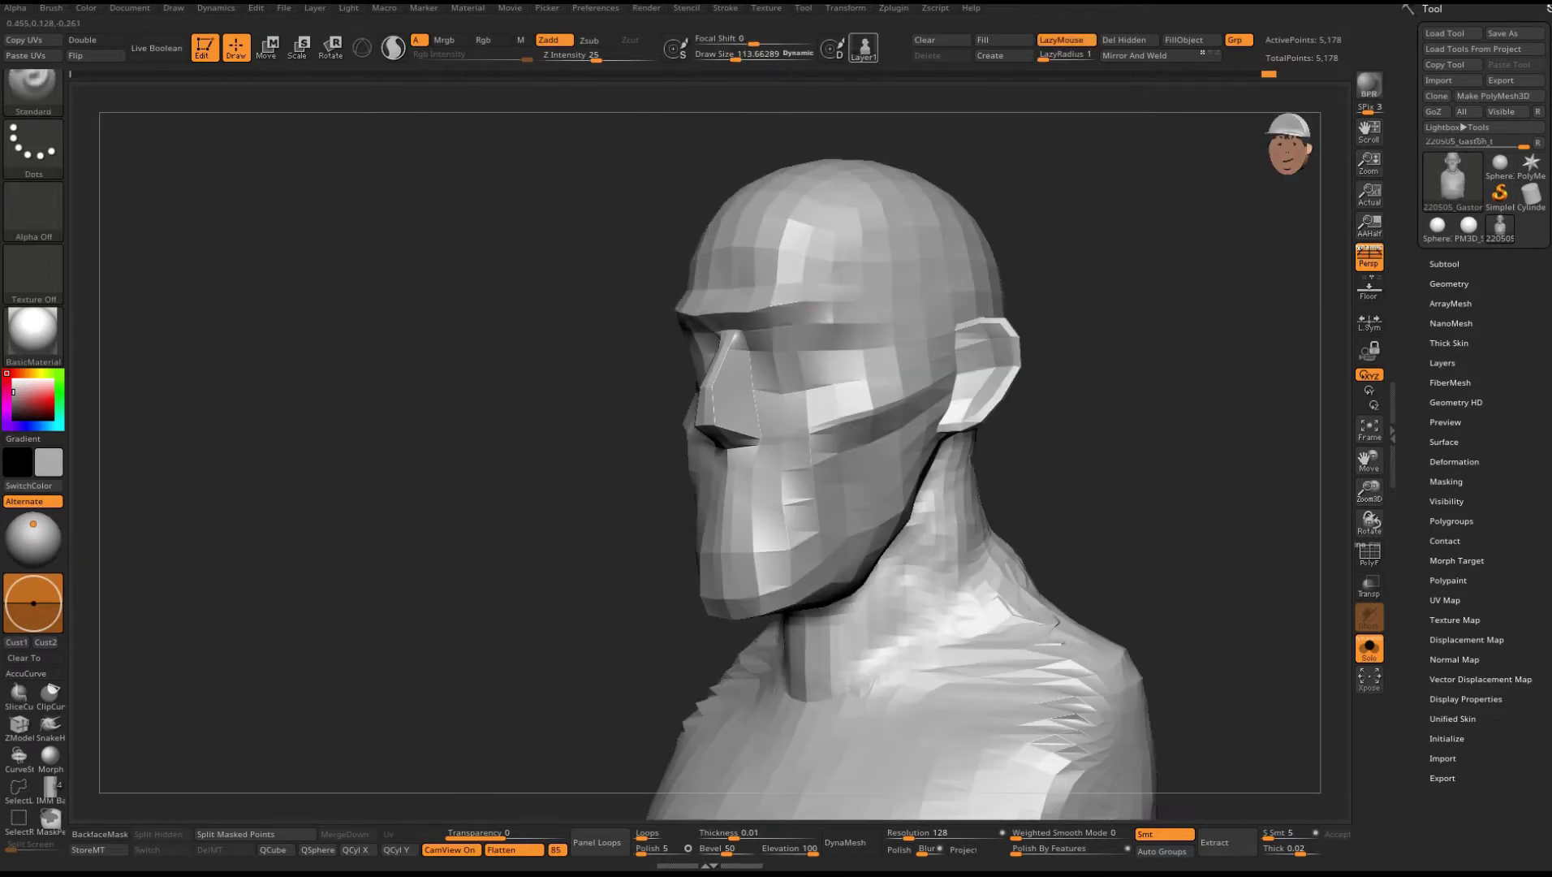
# Step: Resize the brush and smooth the chin, jaw and ear areas, checking three-quarter and top views
pyautogui.press('space')
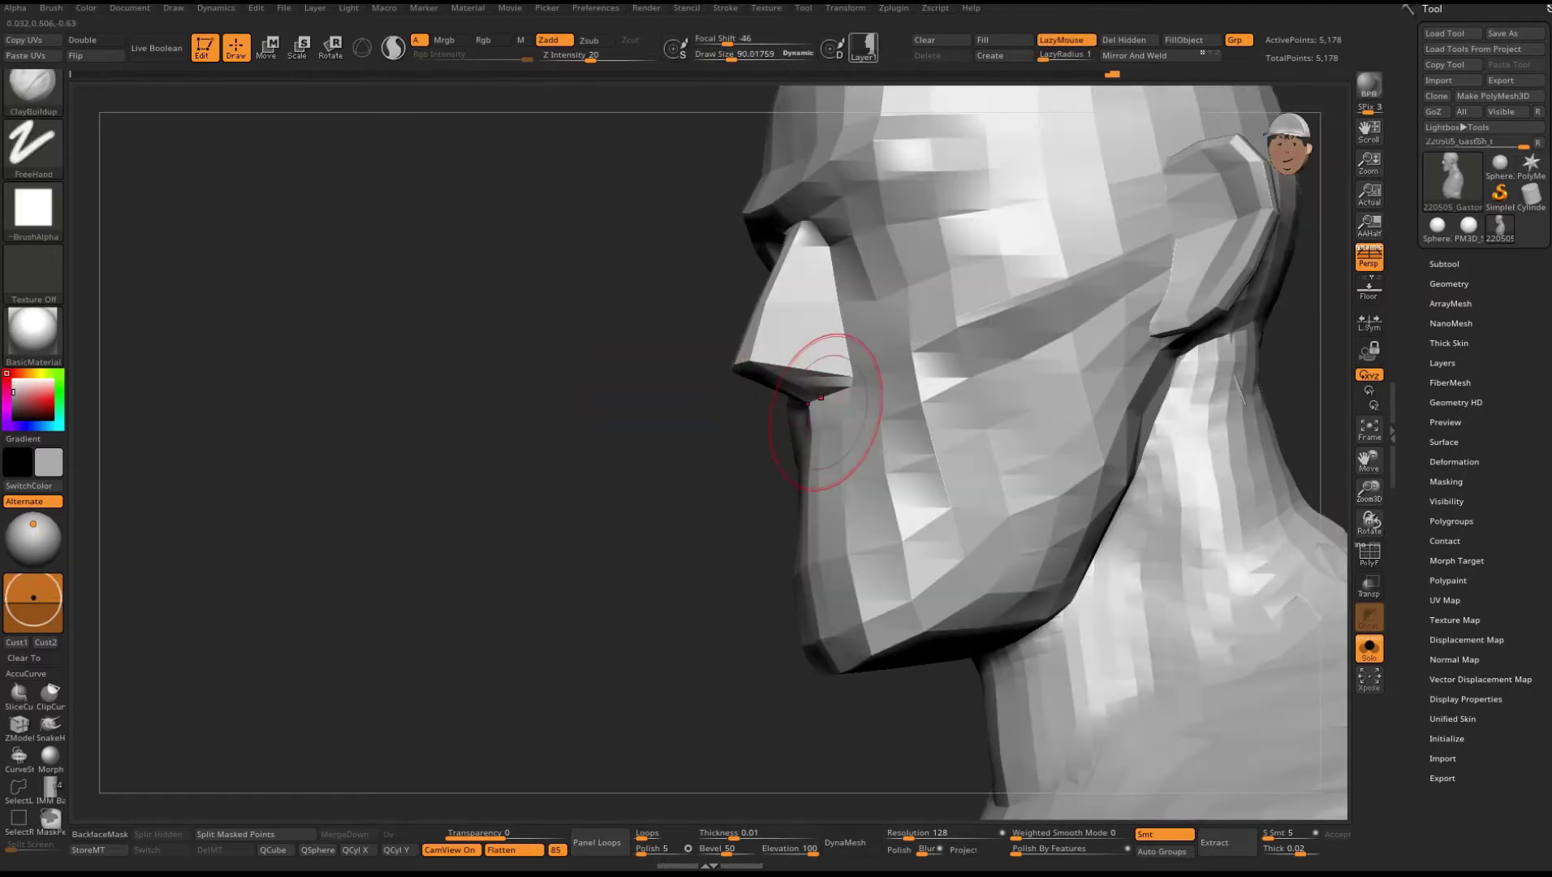
pyautogui.press('space')
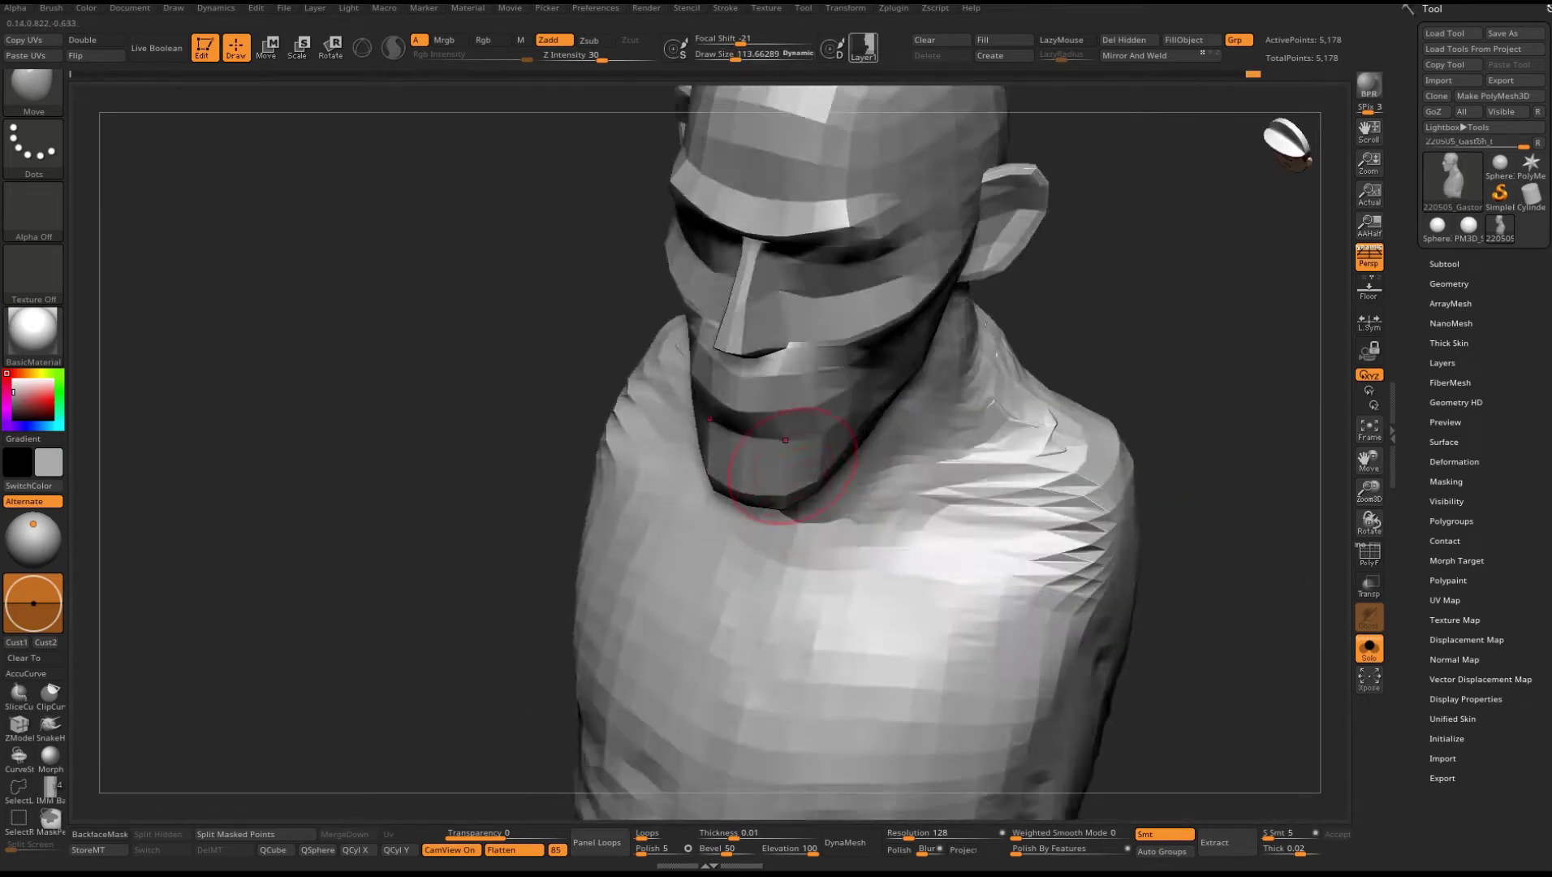
pyautogui.moveTo(779, 487)
pyautogui.keyDown('shift'); pyautogui.mouseDown()
pyautogui.moveTo(949, 274)
pyautogui.moveTo(1035, 303)
pyautogui.mouseUp(); pyautogui.keyUp('shift')
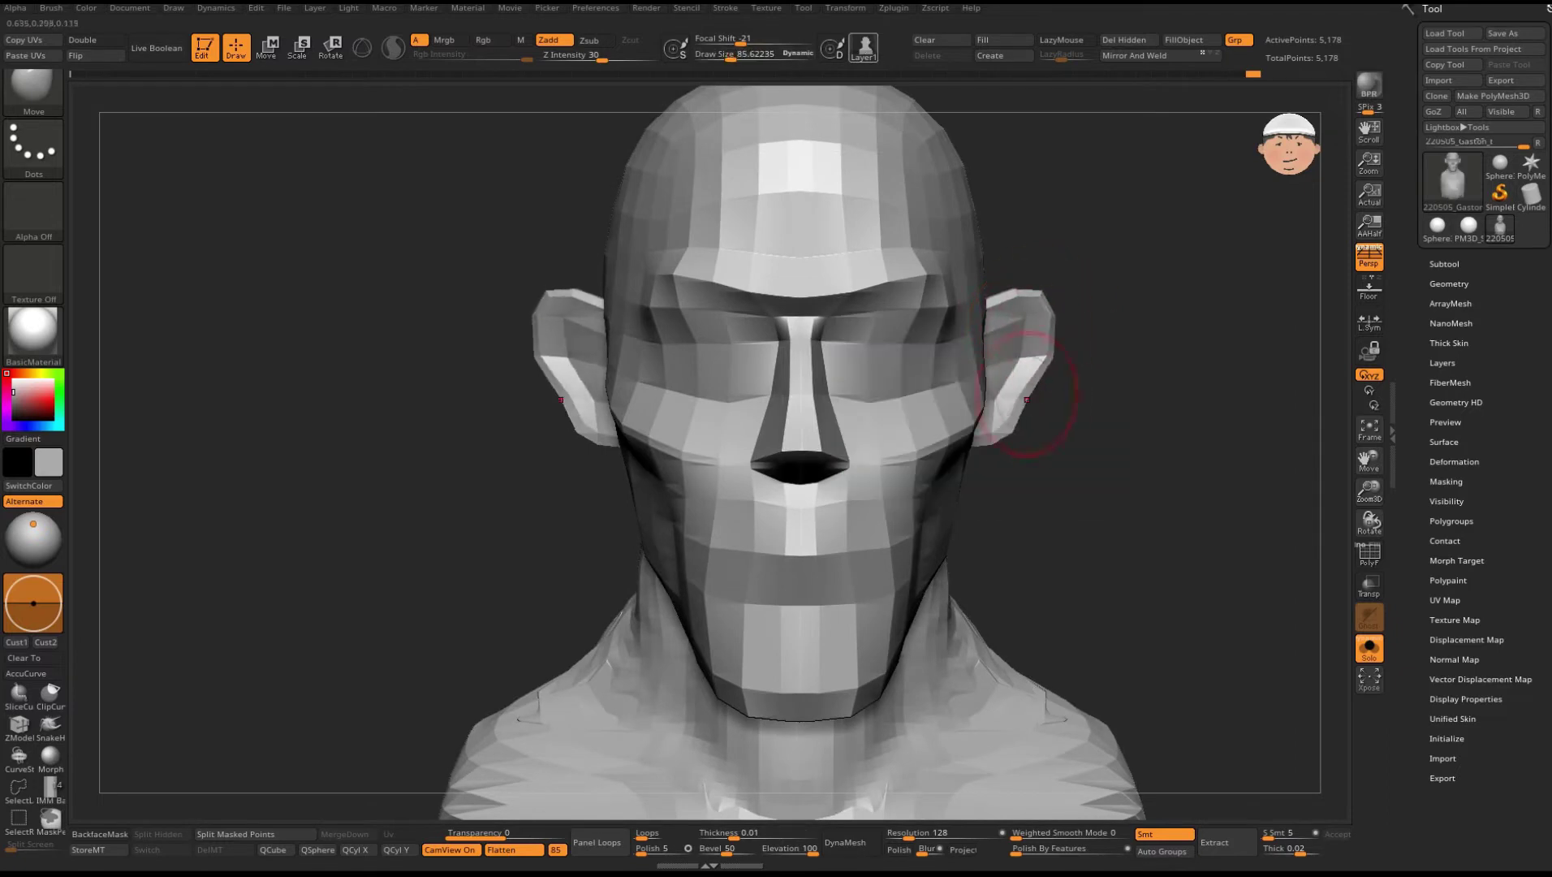
pyautogui.keyDown('shift'); pyautogui.moveTo(1017, 422); pyautogui.dragTo(1087, 341); pyautogui.keyUp('shift')
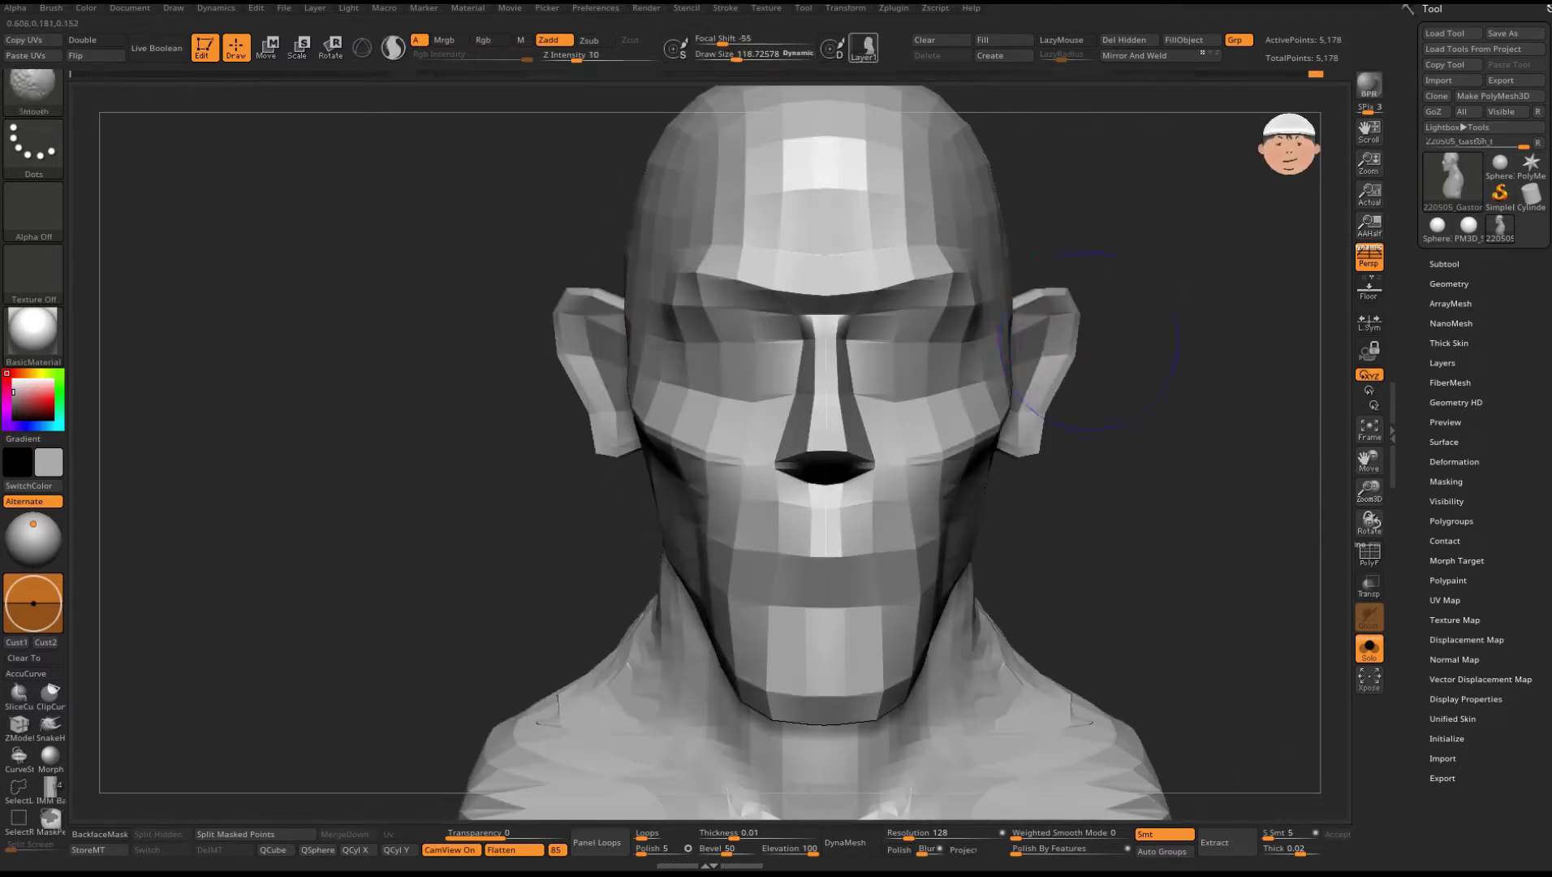
pyautogui.moveTo(831, 443)
pyautogui.mouseDown()
pyautogui.moveTo(866, 434)
pyautogui.moveTo(848, 381)
pyautogui.moveTo(783, 503)
pyautogui.mouseUp()
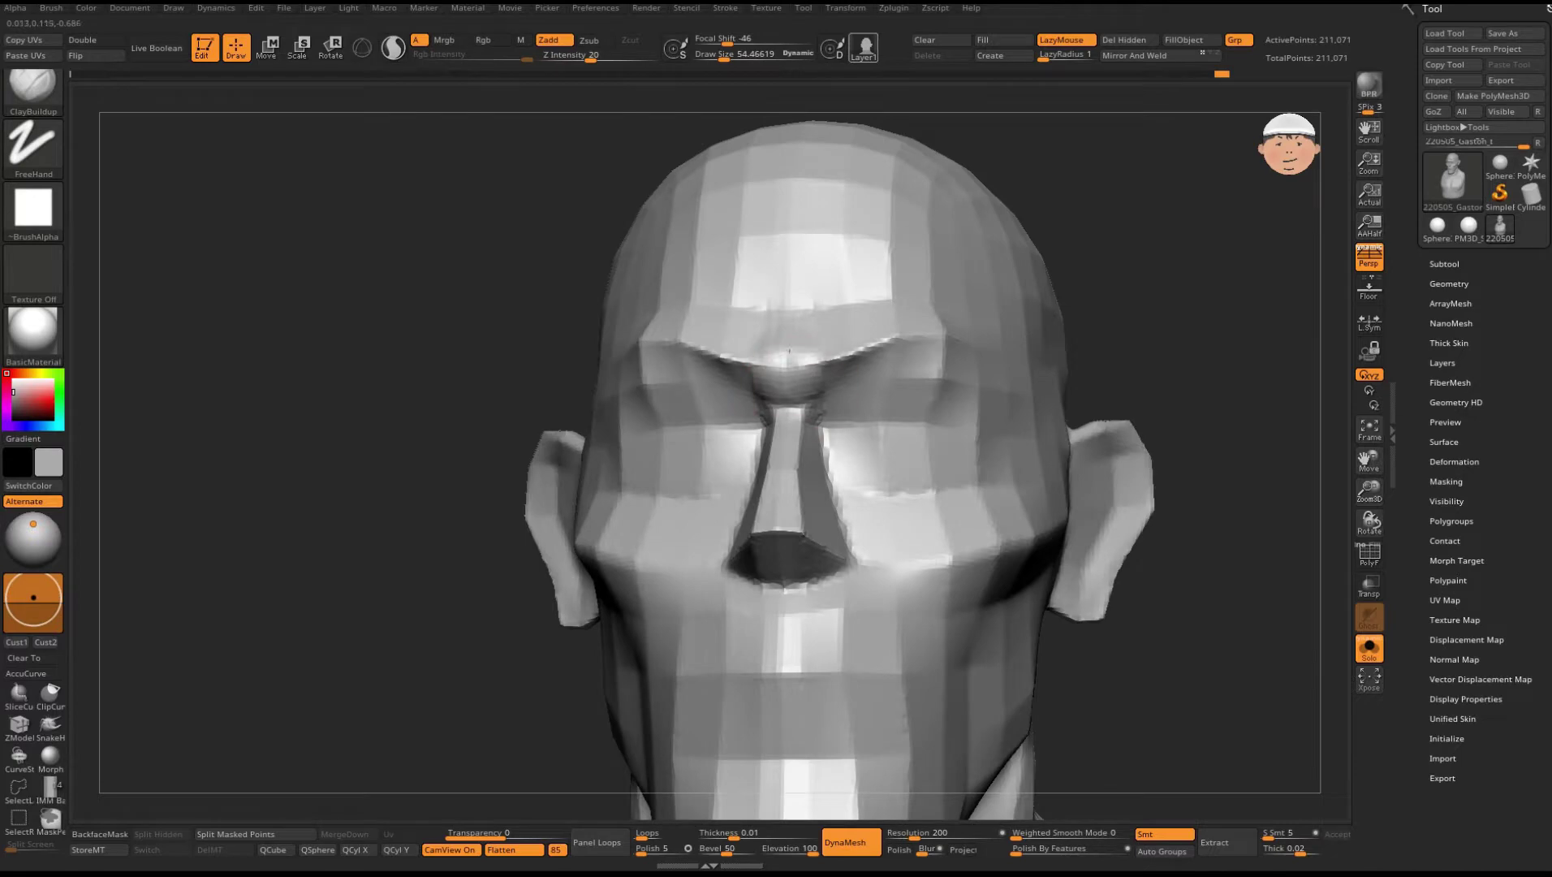
pyautogui.moveTo(792, 381); pyautogui.dragTo(779, 366)
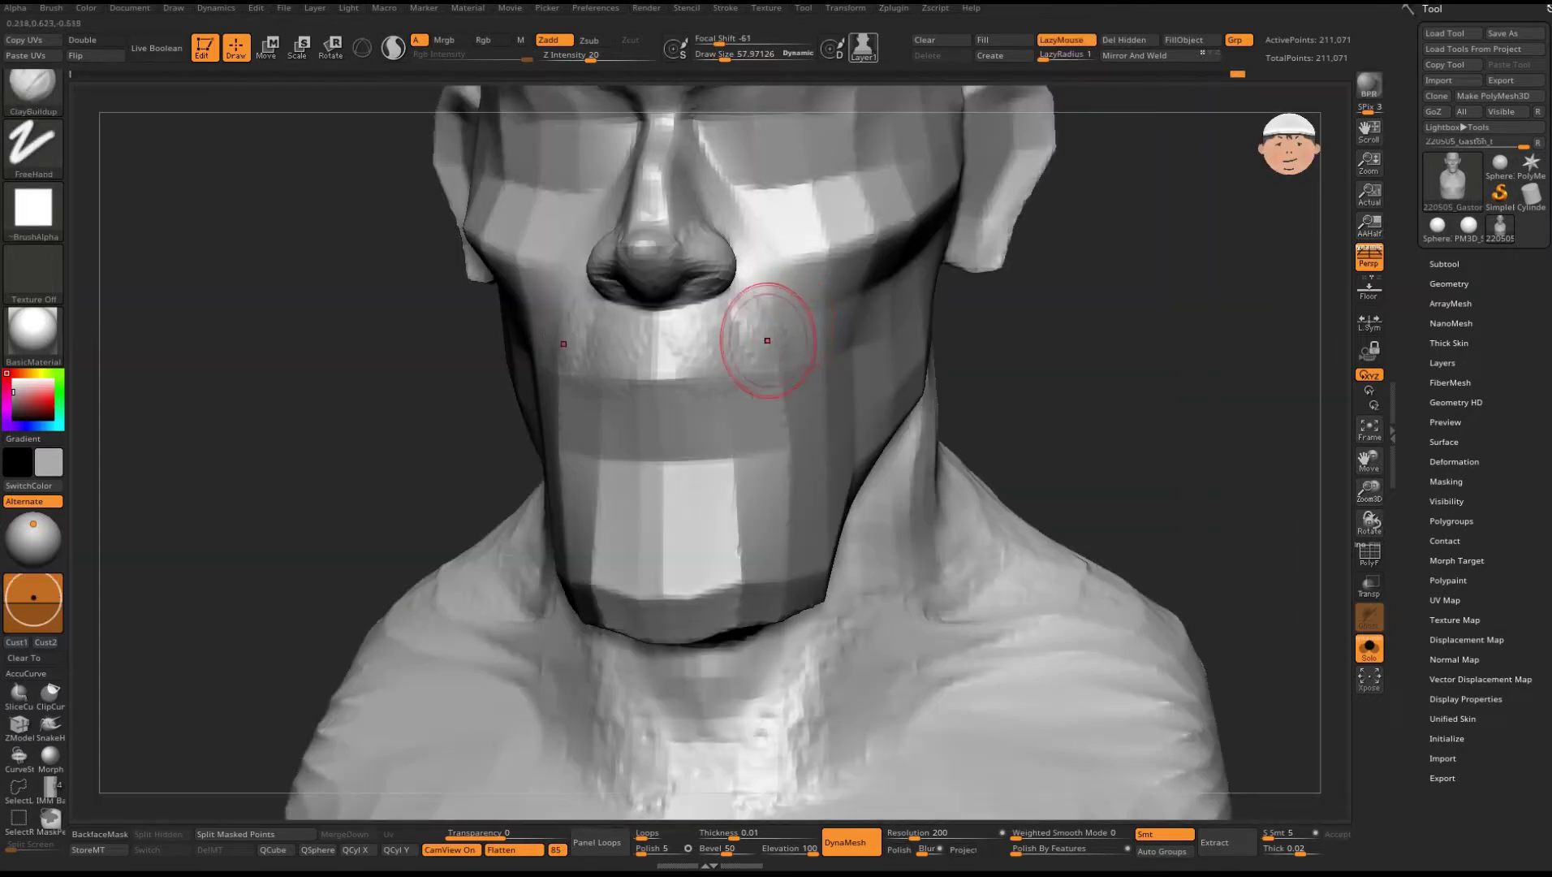
# Step: Shrink the brush and carve a crease along the mouth line
pyautogui.press('space')
pyautogui.moveTo(799, 363); pyautogui.dragTo(779, 363)
pyautogui.moveTo(580, 383); pyautogui.dragTo(702, 379)
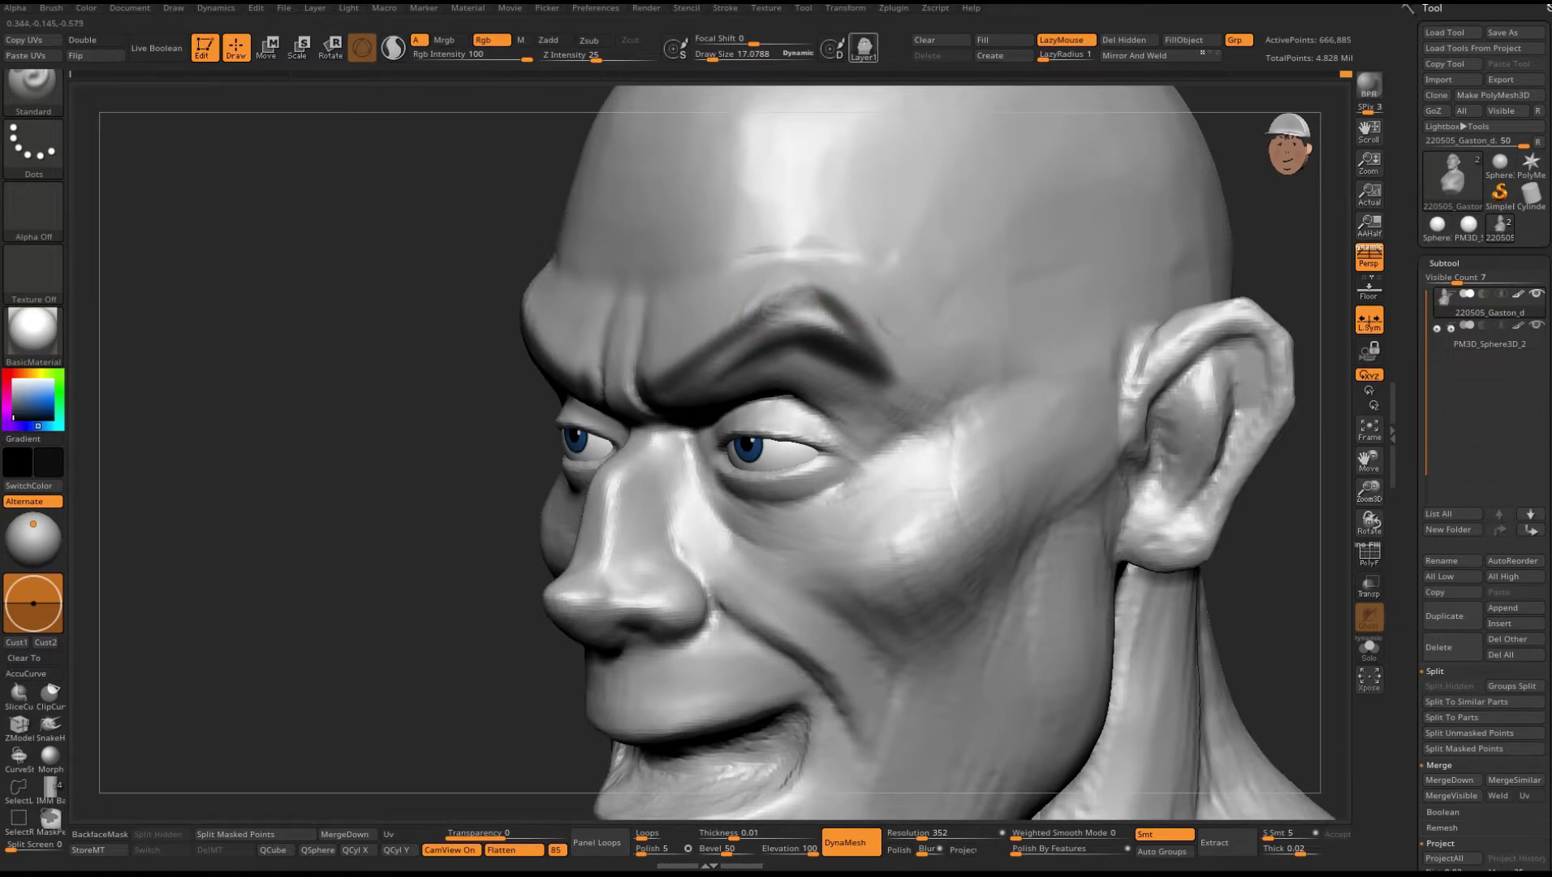
# Step: Frame the whole bust in a three-quarter view with the polygon wireframe turned off
pyautogui.moveTo(365, 406); pyautogui.dragTo(813, 308)
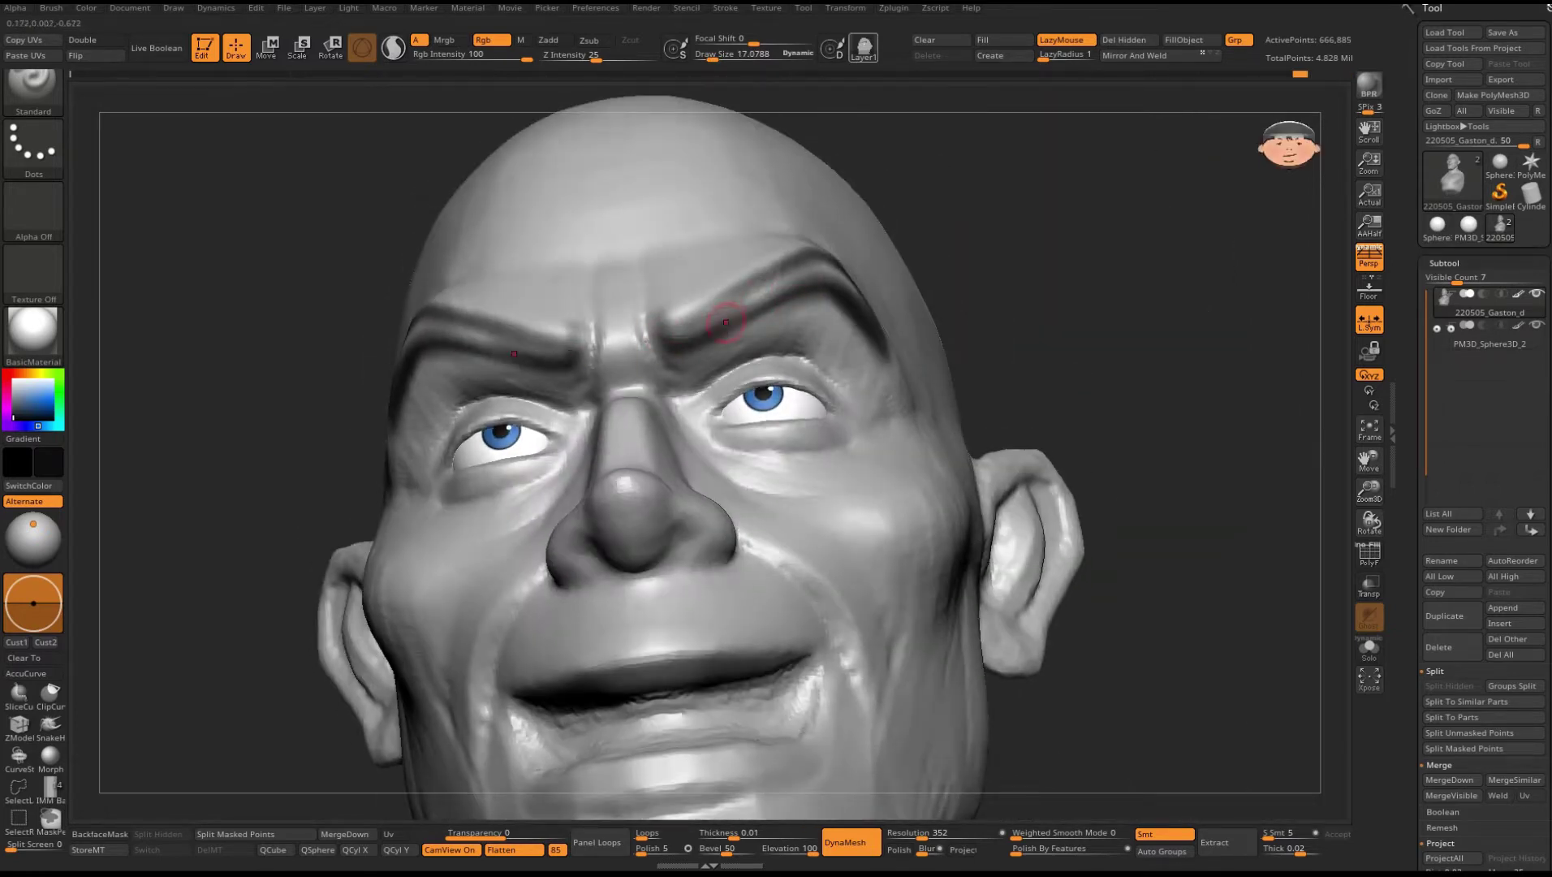
pyautogui.moveTo(726, 323)
pyautogui.mouseDown(button='right')
pyautogui.moveTo(788, 293)
pyautogui.moveTo(800, 389)
pyautogui.moveTo(734, 329)
pyautogui.mouseUp(button='right')
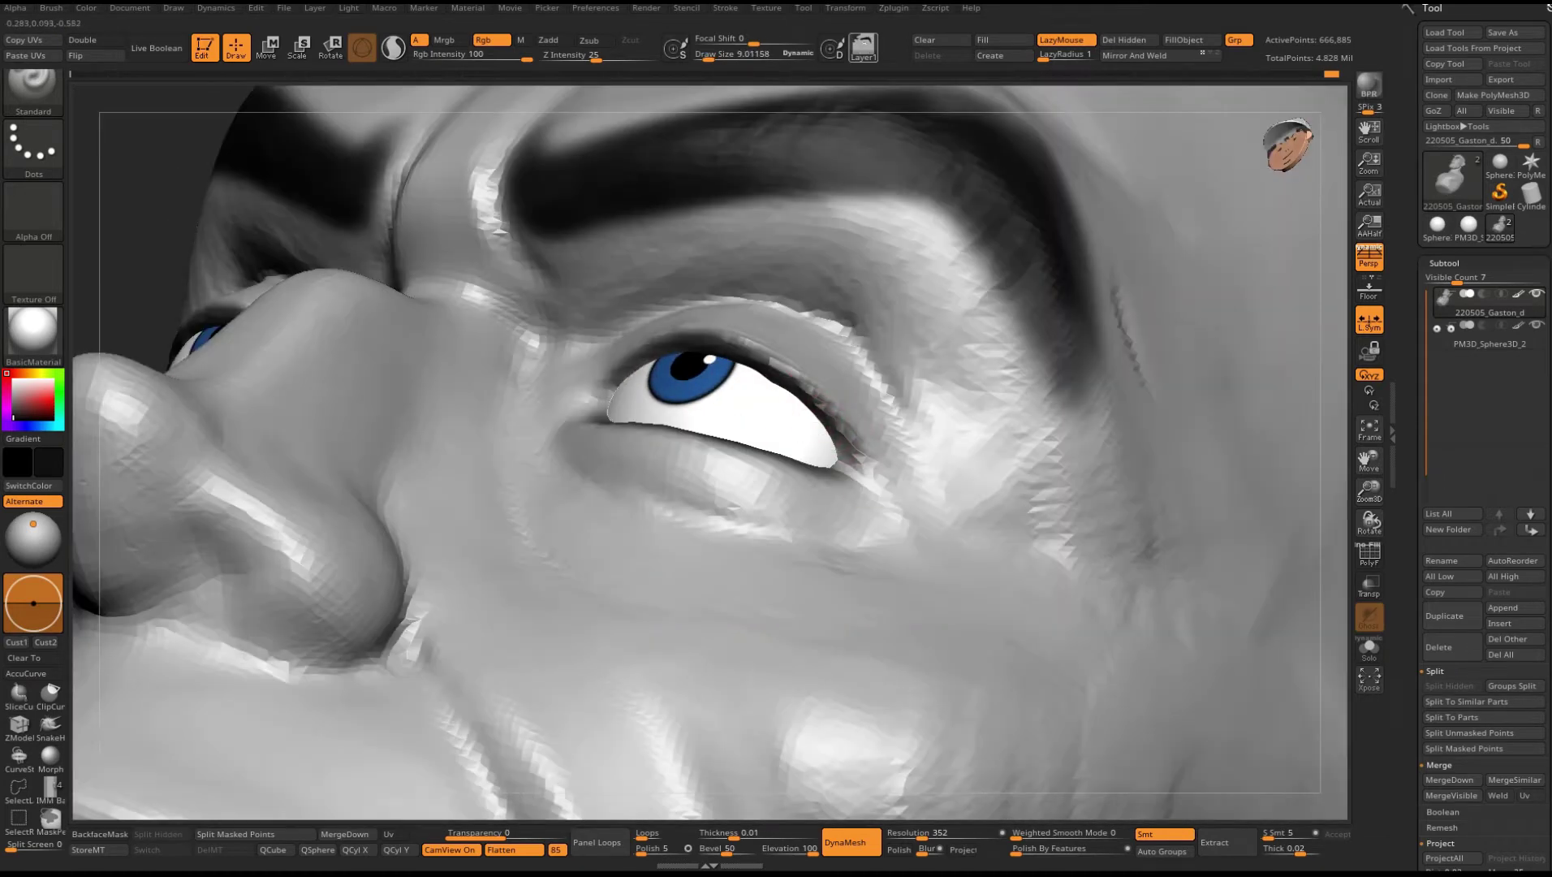
pyautogui.press('f')
pyautogui.moveTo(837, 407); pyautogui.dragTo(888, 315, button='right')
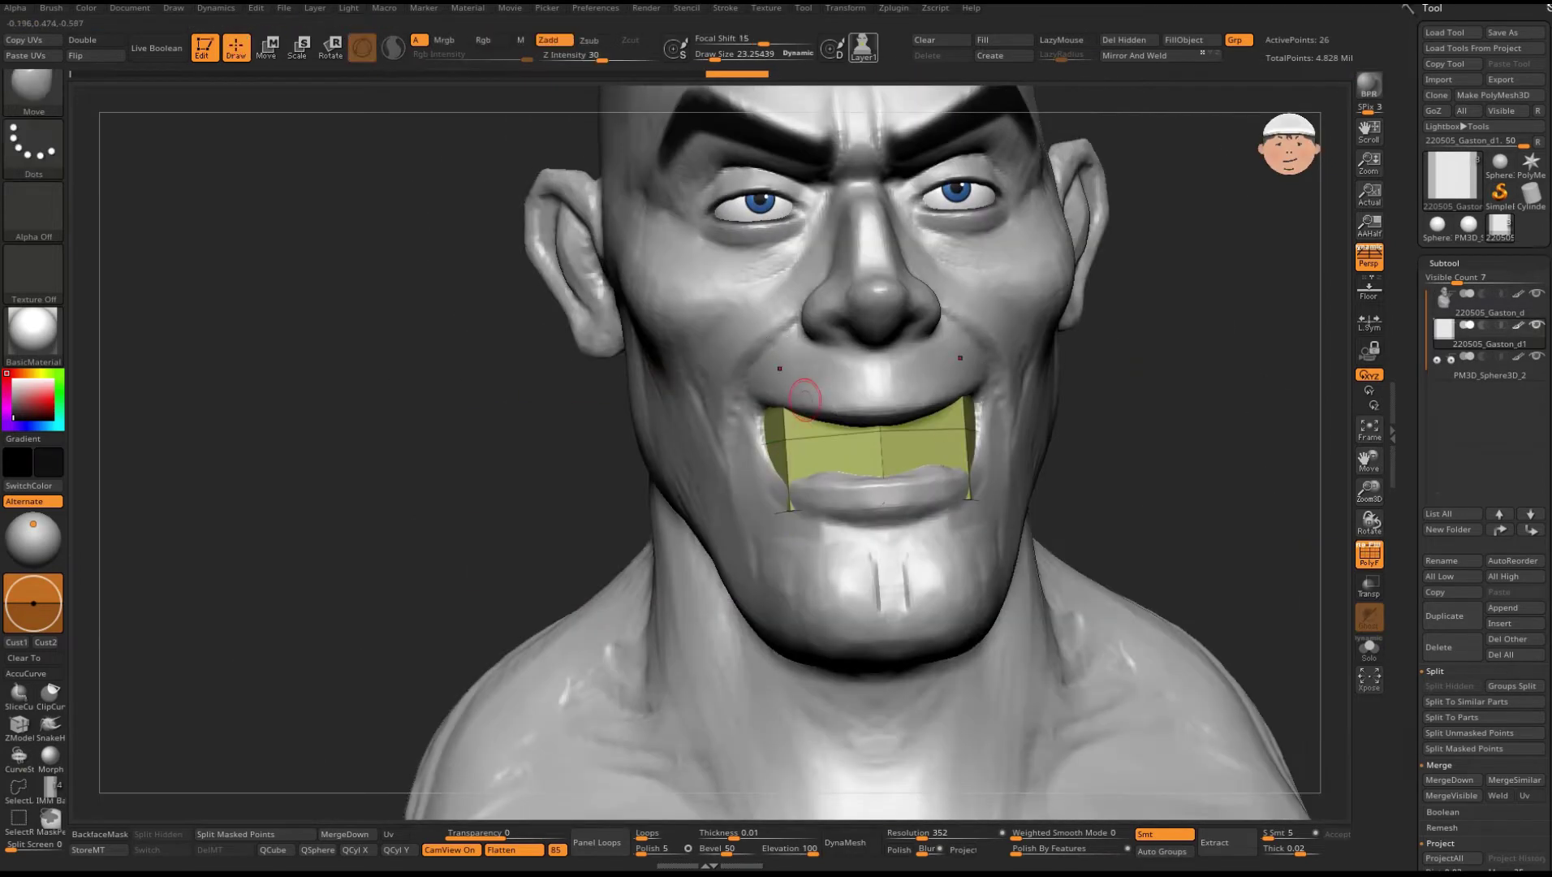
pyautogui.hotkey('shift', 'f')
# Step: Scale the octagonal teeth block with Transpose, toggling Solo, and check the teeth in profile
pyautogui.press('e')
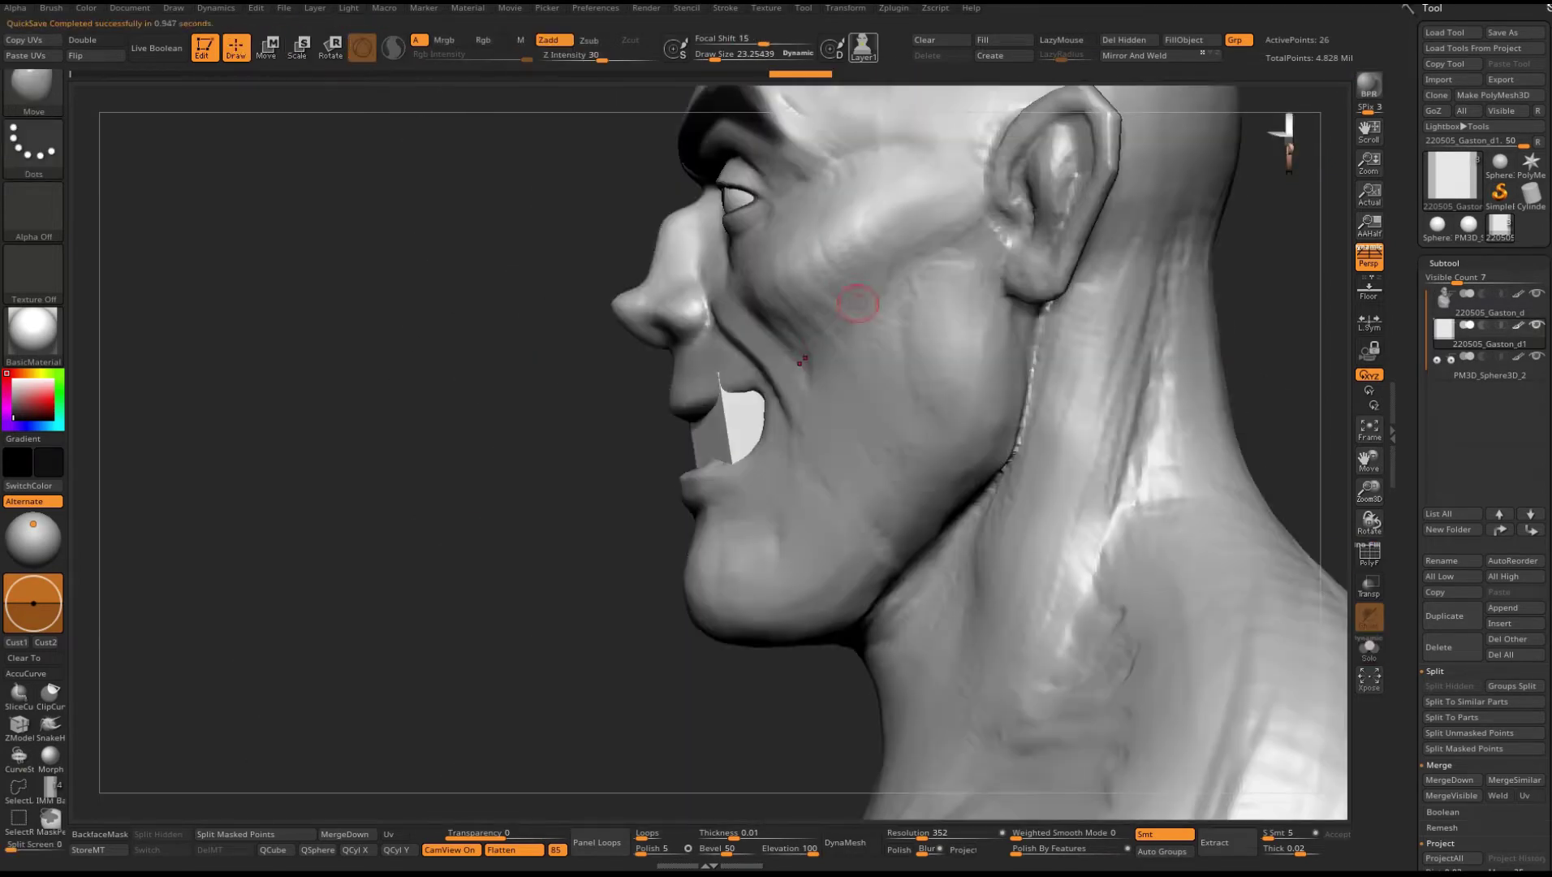
pyautogui.keyDown('shift'); pyautogui.moveTo(787, 313); pyautogui.dragTo(788, 441); pyautogui.keyUp('shift')
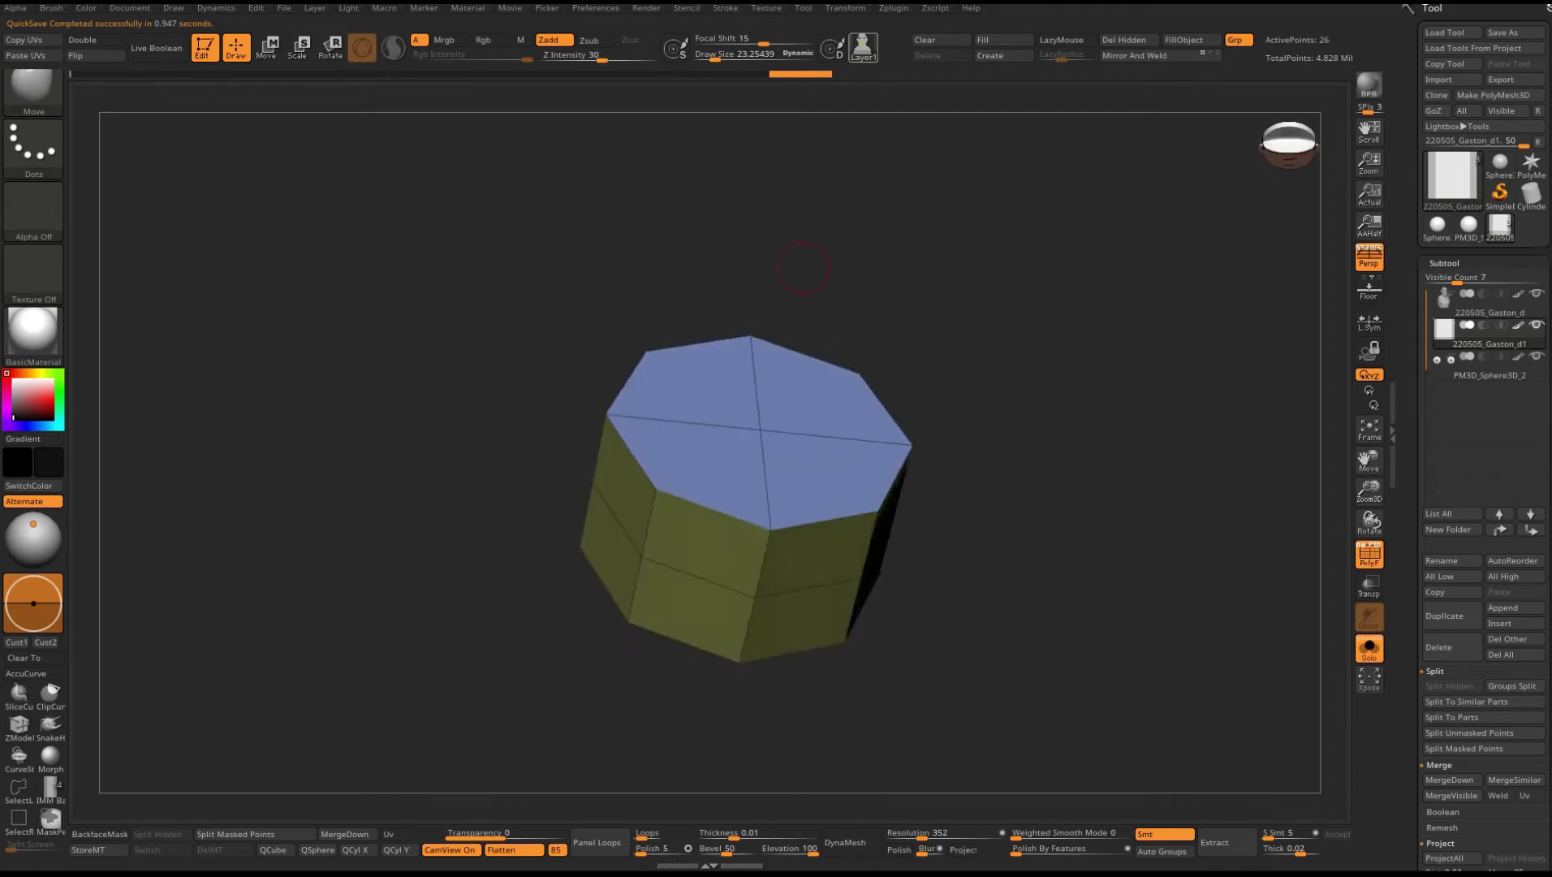
pyautogui.press('e')
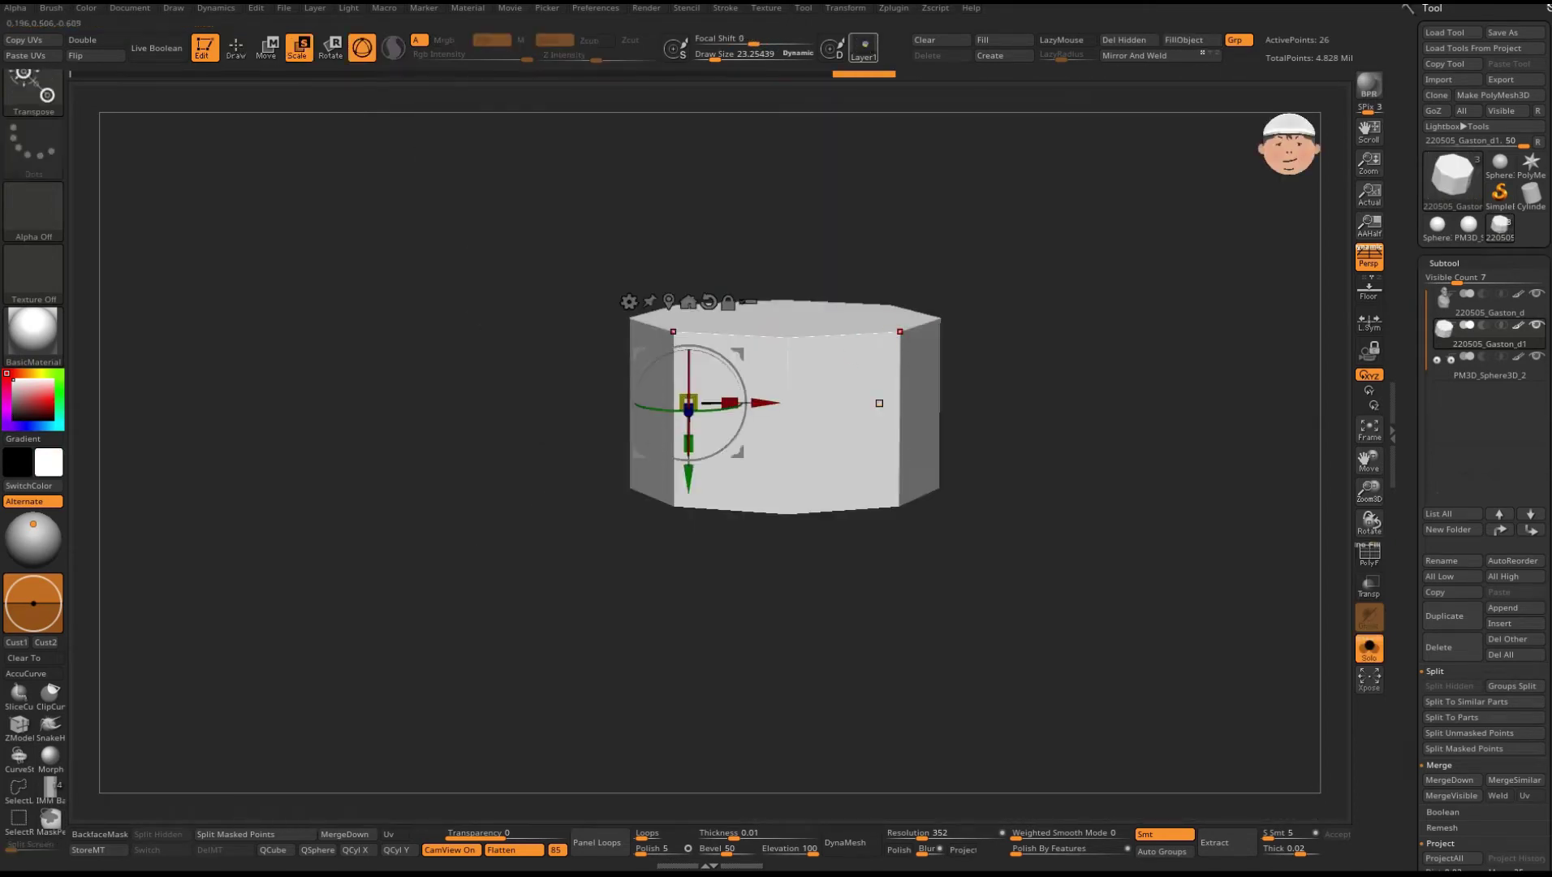
pyautogui.hotkey('ctrl', 'shift', 's')
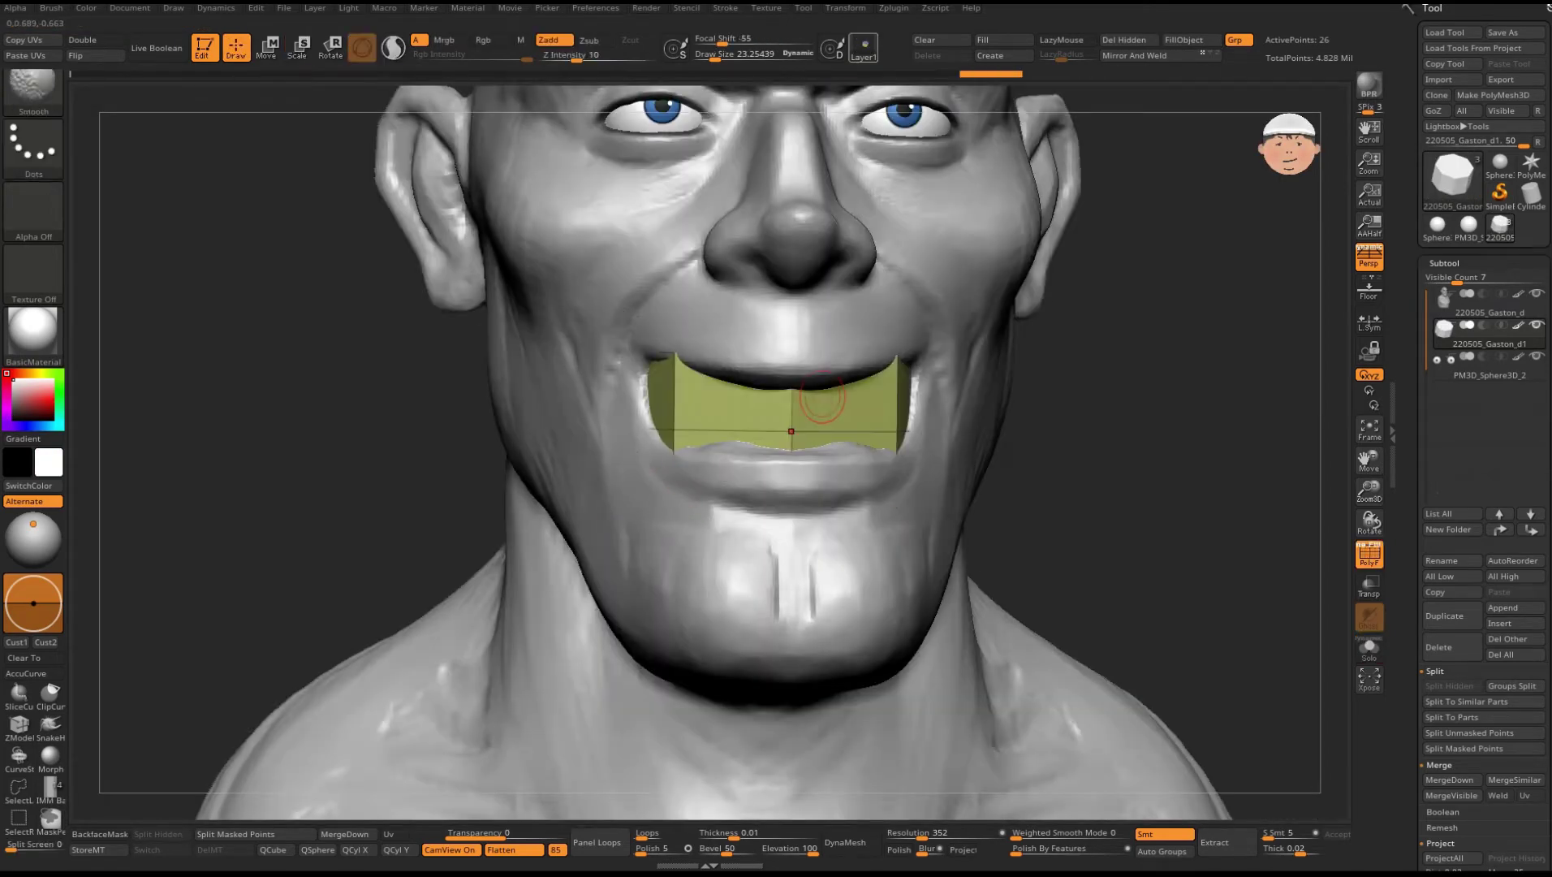
pyautogui.keyDown('shift'); pyautogui.moveTo(821, 398); pyautogui.dragTo(781, 374); pyautogui.keyUp('shift')
pyautogui.hotkey('ctrl', 'shift', 's')
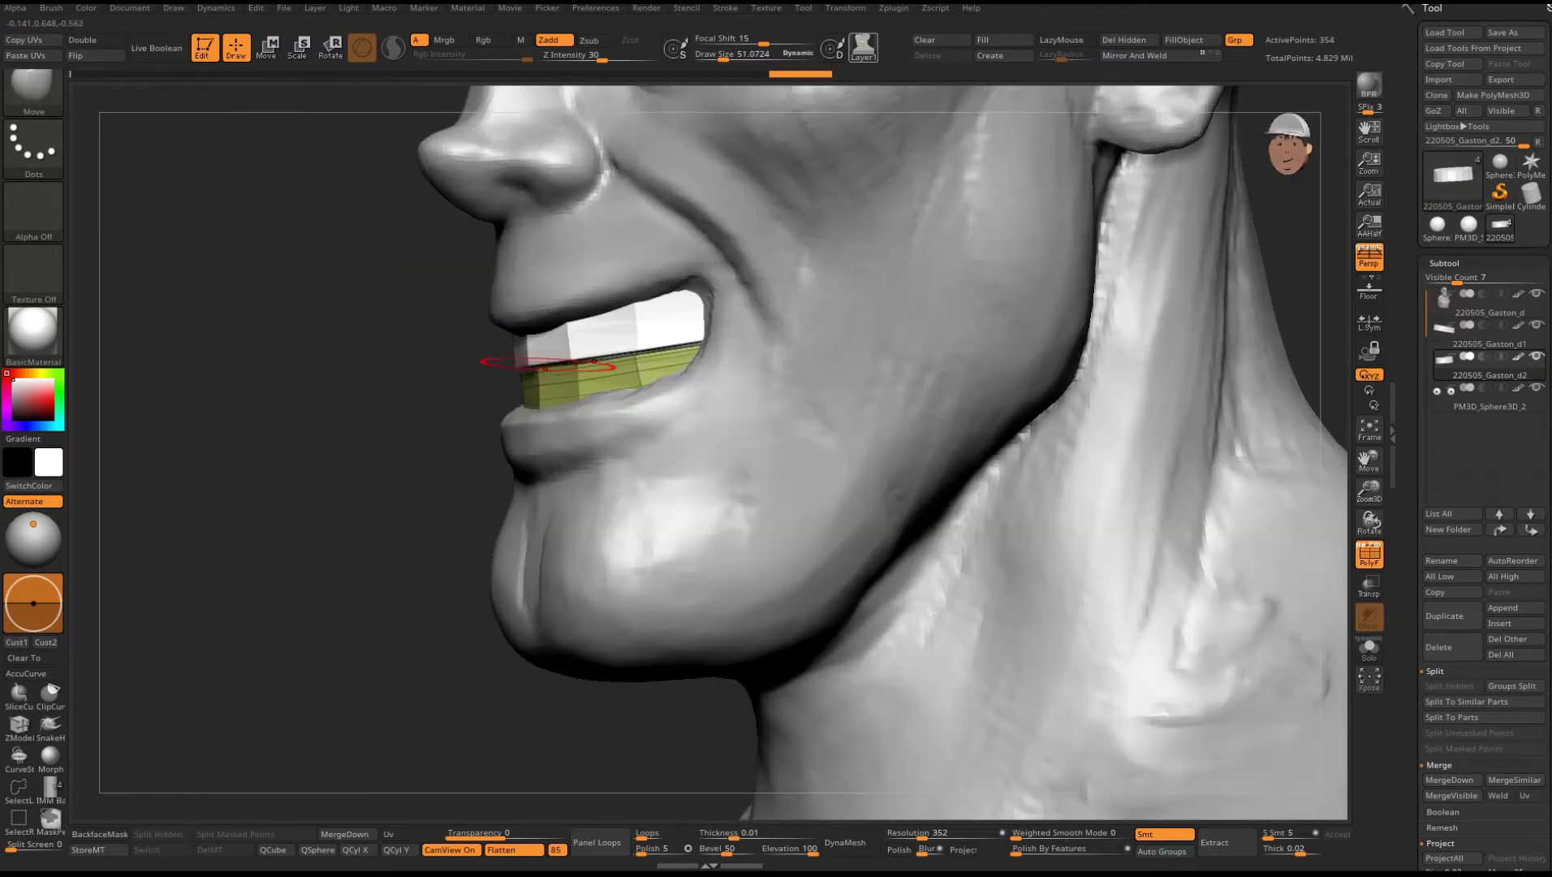
pyautogui.moveTo(571, 361)
pyautogui.keyDown('shift'); pyautogui.mouseDown(button='right')
pyautogui.moveTo(667, 349)
pyautogui.moveTo(641, 248)
pyautogui.mouseUp(button='right'); pyautogui.keyUp('shift')
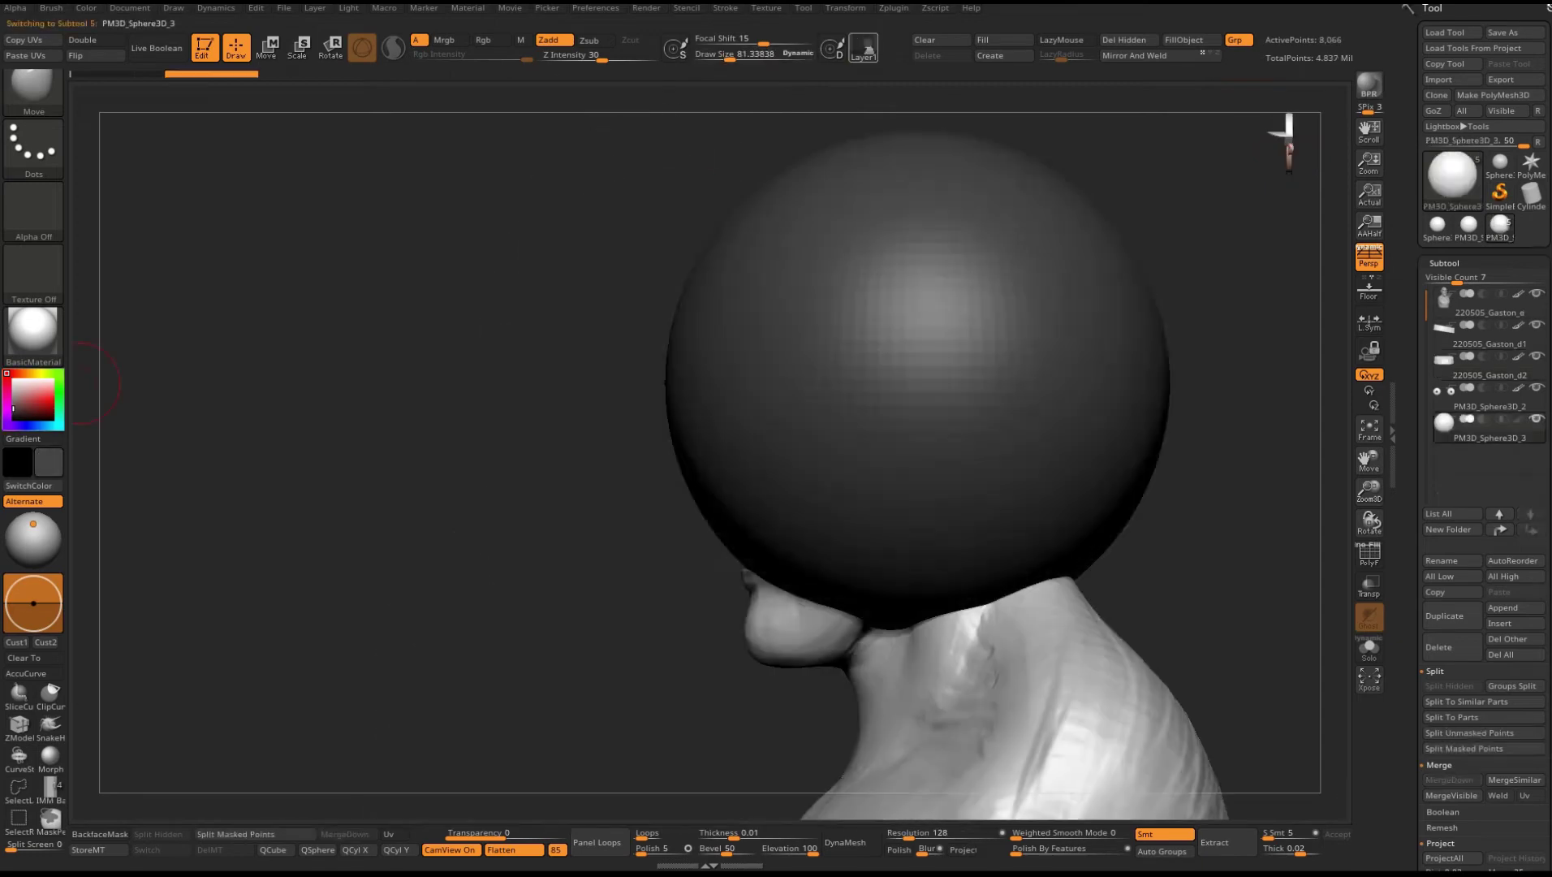
# Step: Fit the sphere as a cap over the skull and sculpt the hair from profile and front
pyautogui.press('e')
pyautogui.moveTo(515, 405); pyautogui.dragTo(515, 341)
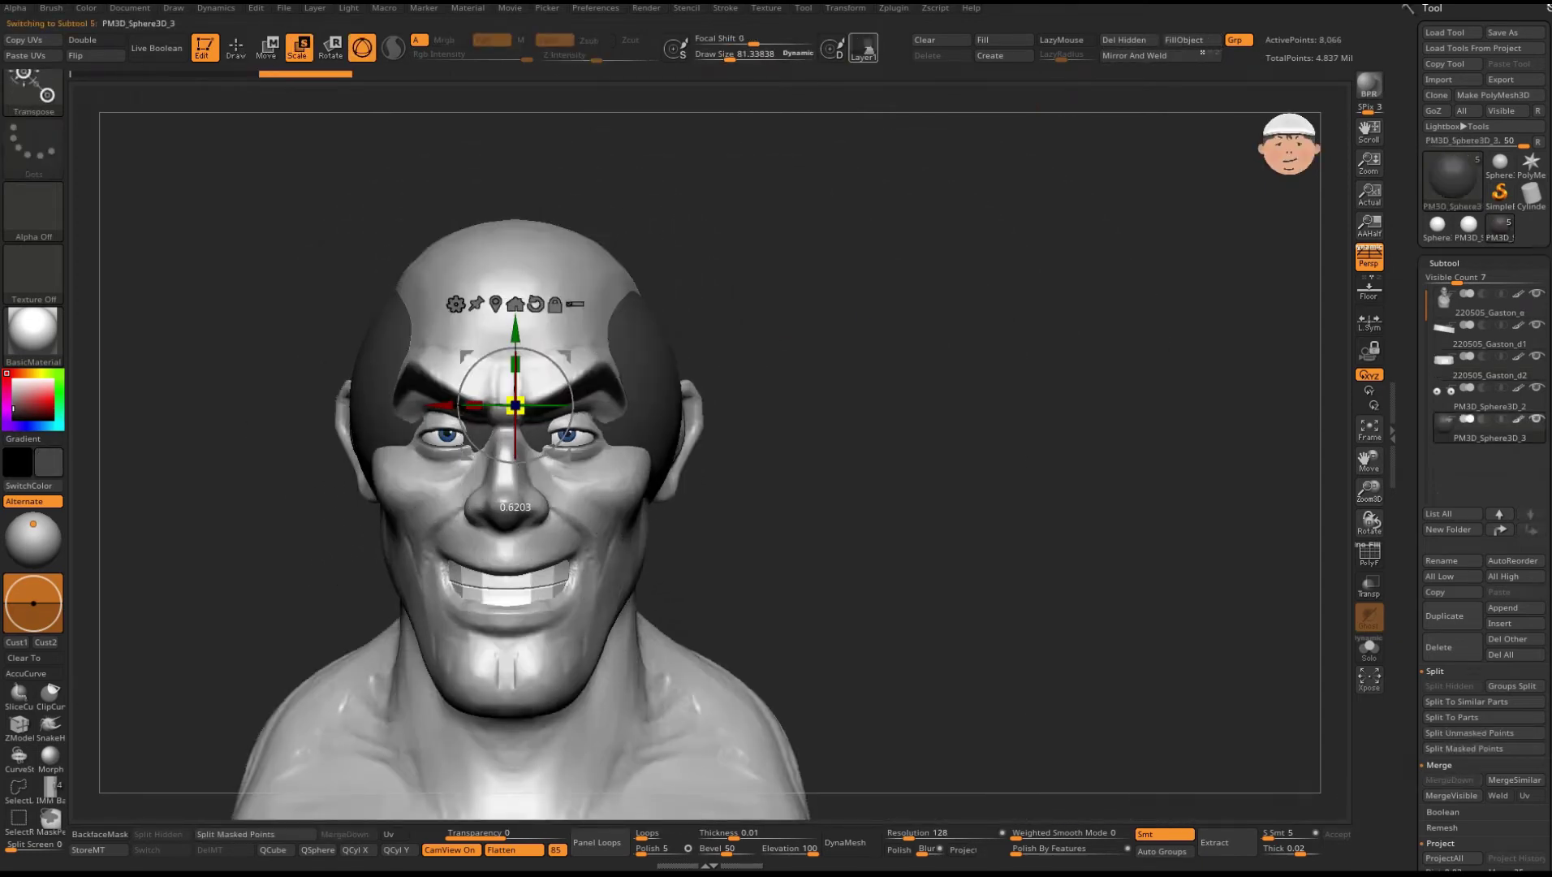
pyautogui.moveTo(974, 487)
pyautogui.mouseDown()
pyautogui.moveTo(1120, 487)
pyautogui.moveTo(974, 487)
pyautogui.mouseUp()
pyautogui.press('q')
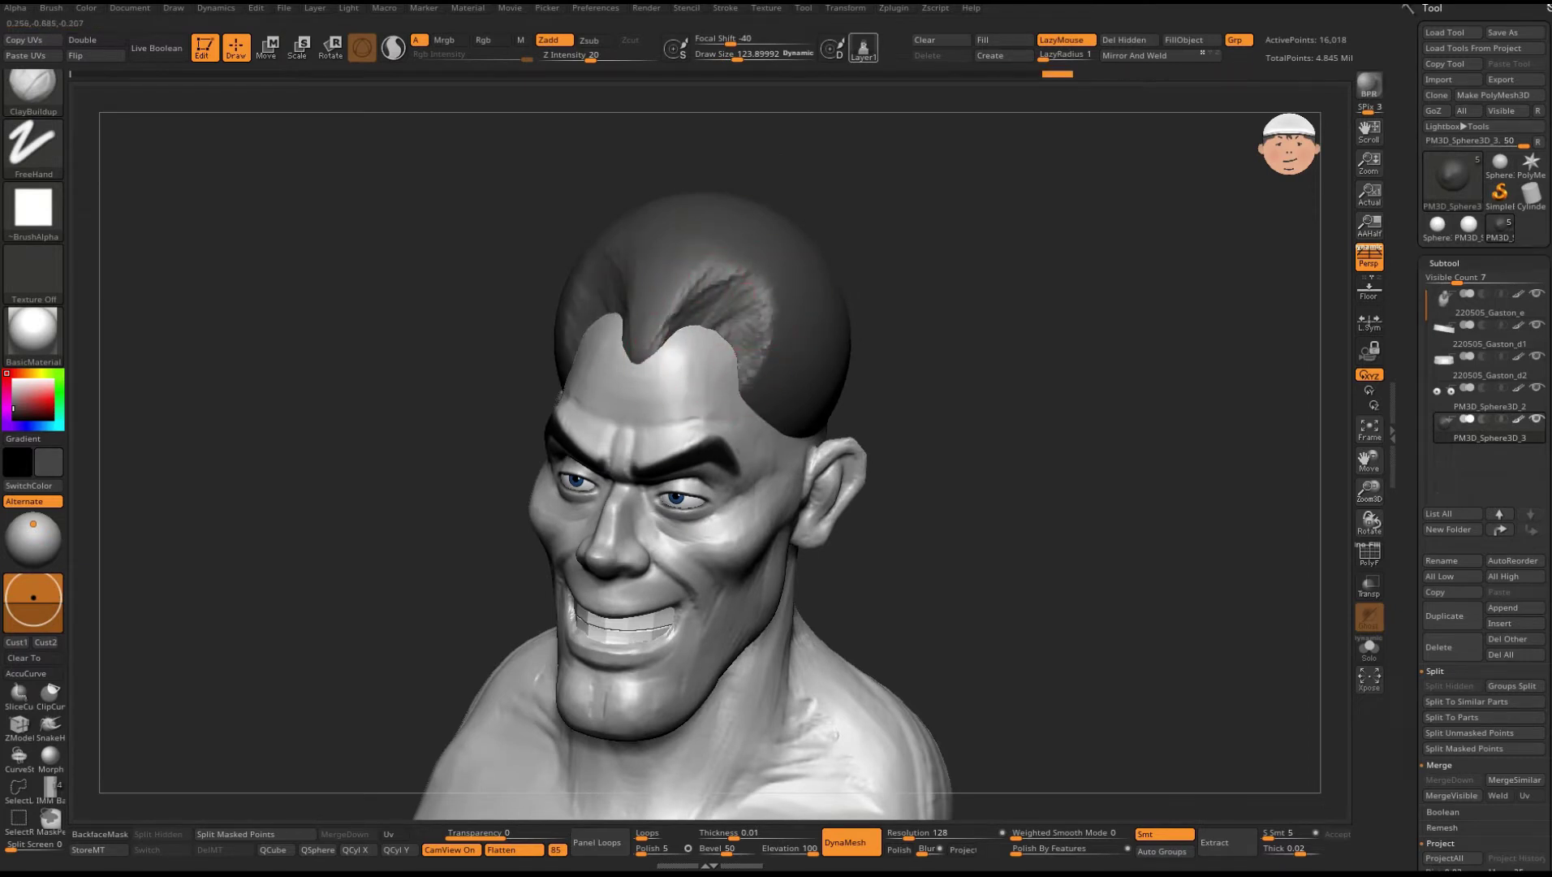
pyautogui.moveTo(893, 284); pyautogui.dragTo(746, 331)
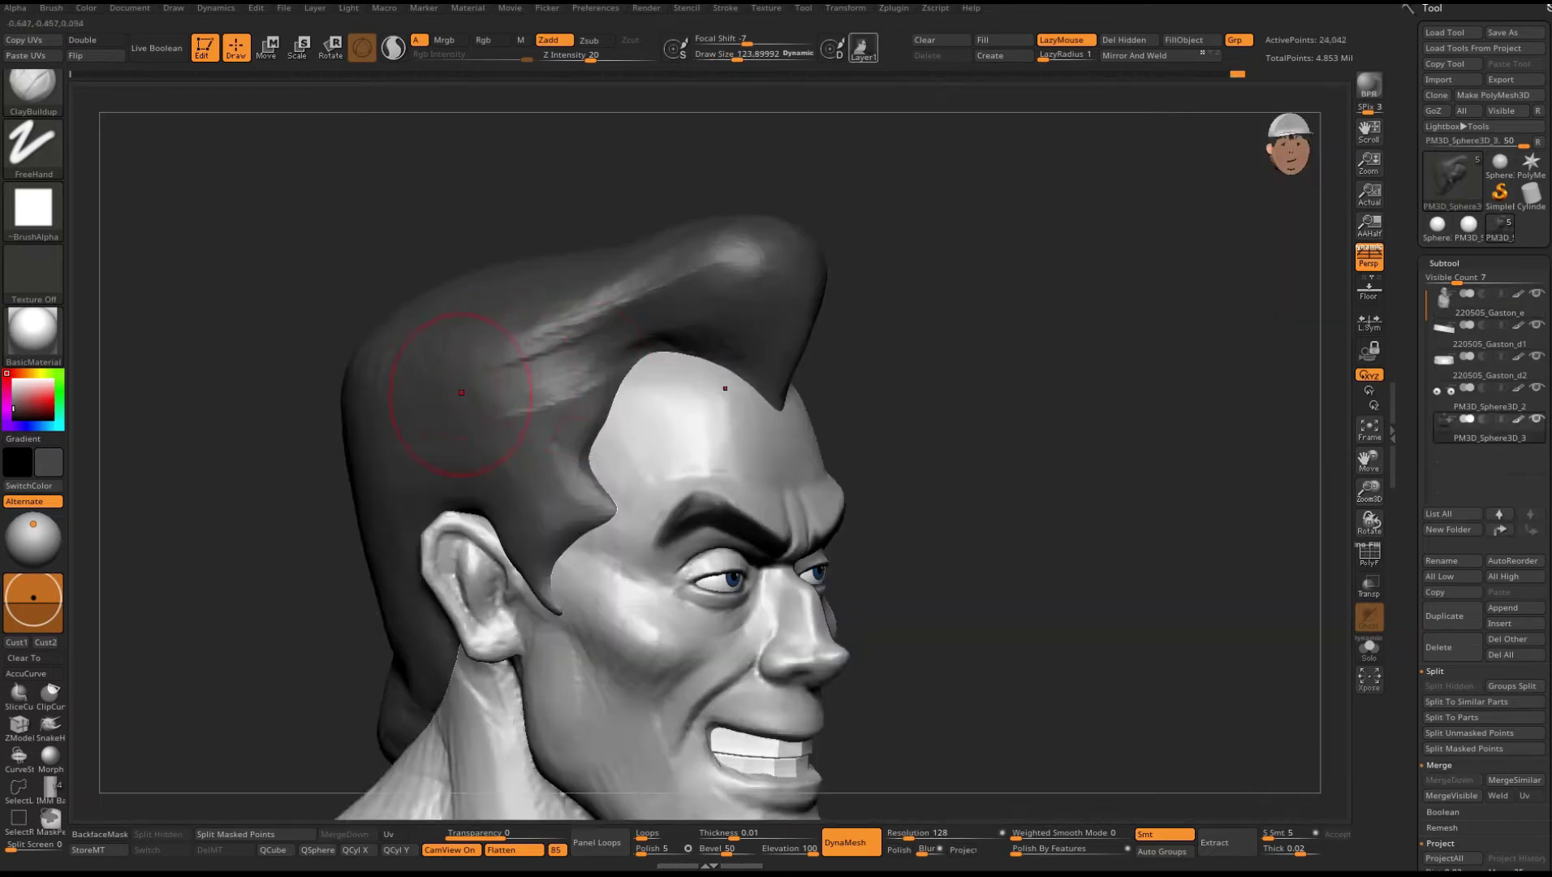
pyautogui.moveTo(632, 395); pyautogui.dragTo(734, 334)
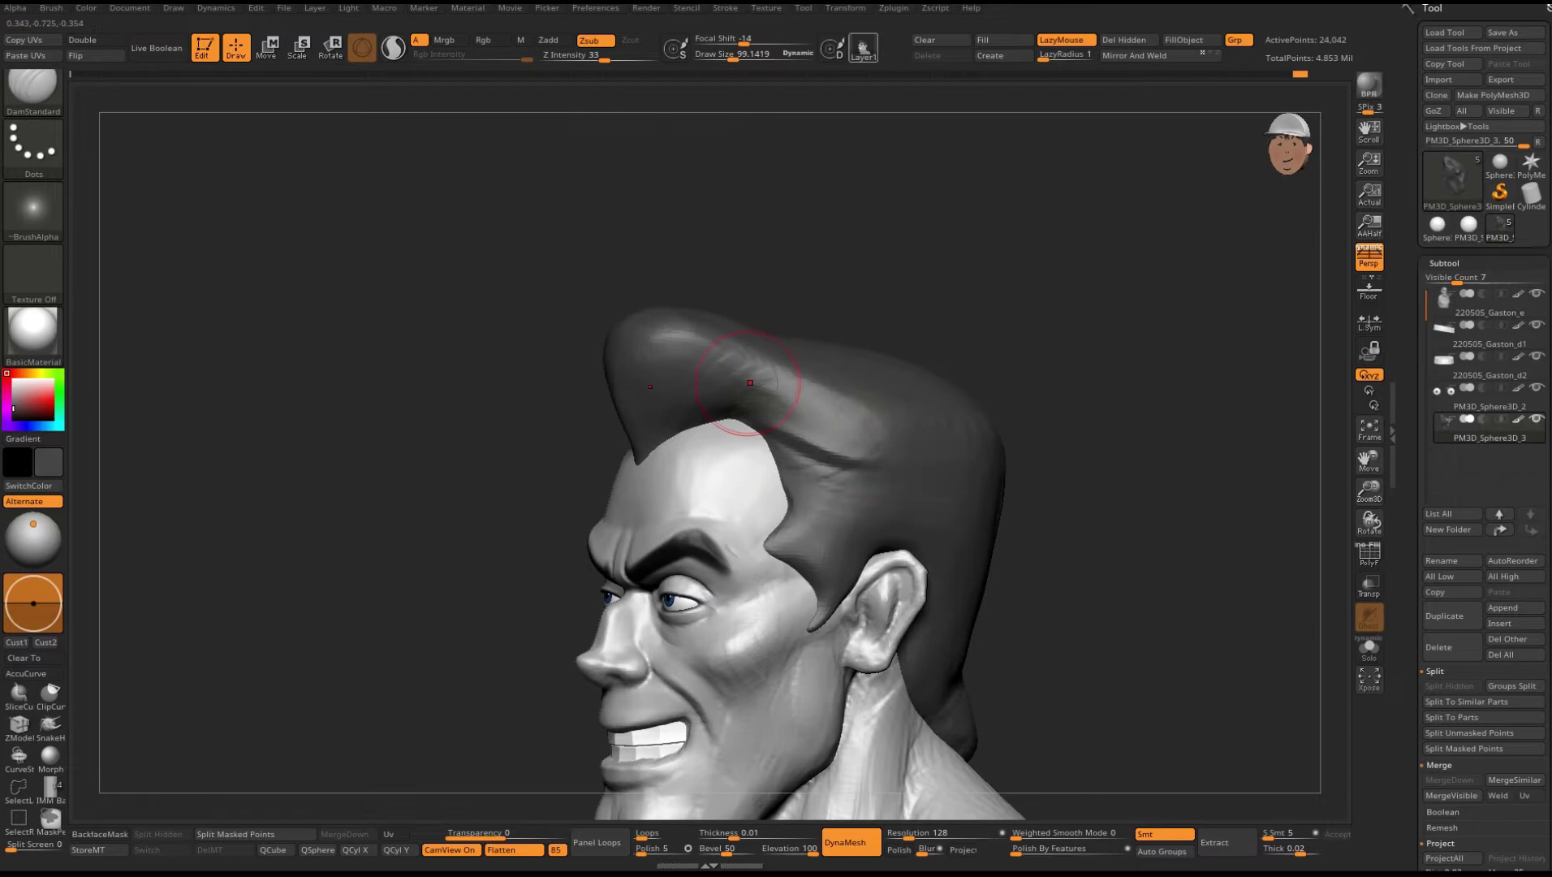
pyautogui.moveTo(750, 382); pyautogui.dragTo(720, 321, button='right')
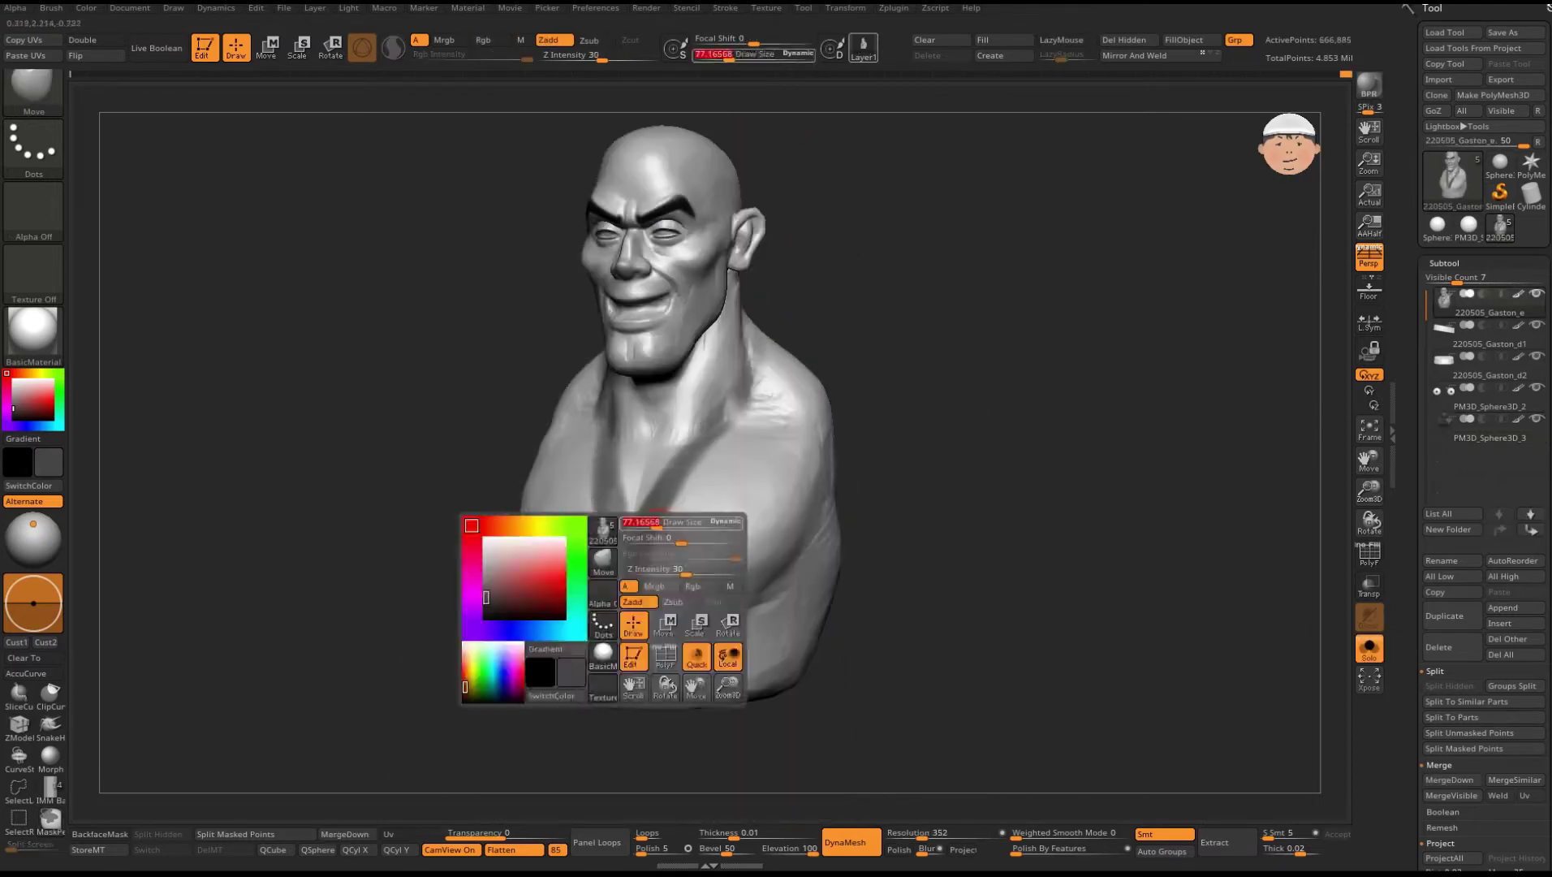
# Step: Isolate the extracted shirt piece in a three-quarter view and set up the brush and colour
pyautogui.moveTo(504, 389); pyautogui.dragTo(568, 381, button='right')
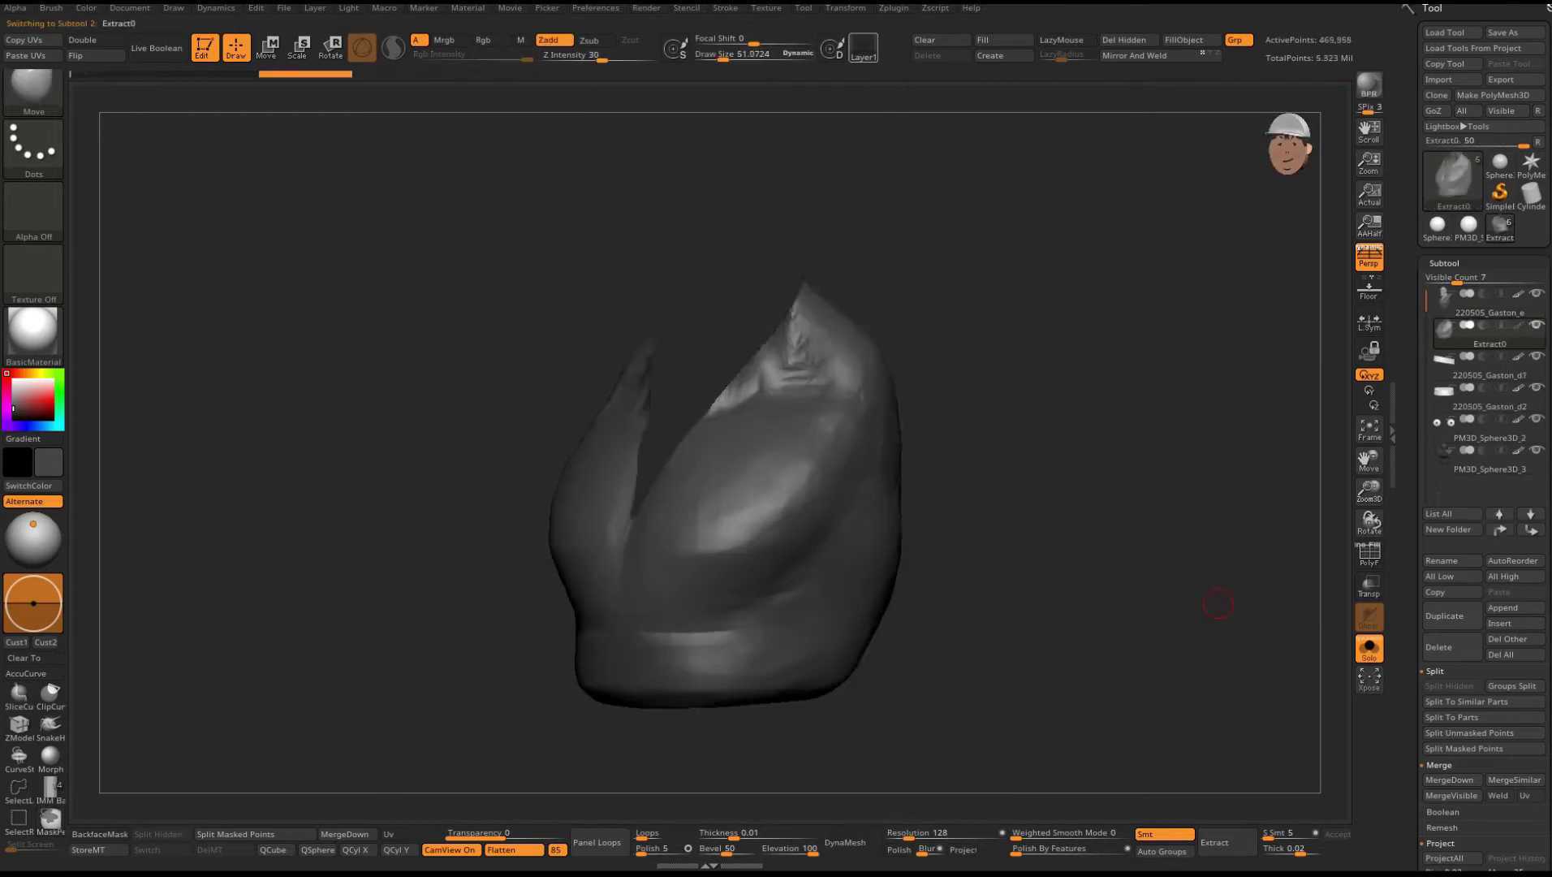
pyautogui.hotkey('shift', 'f')
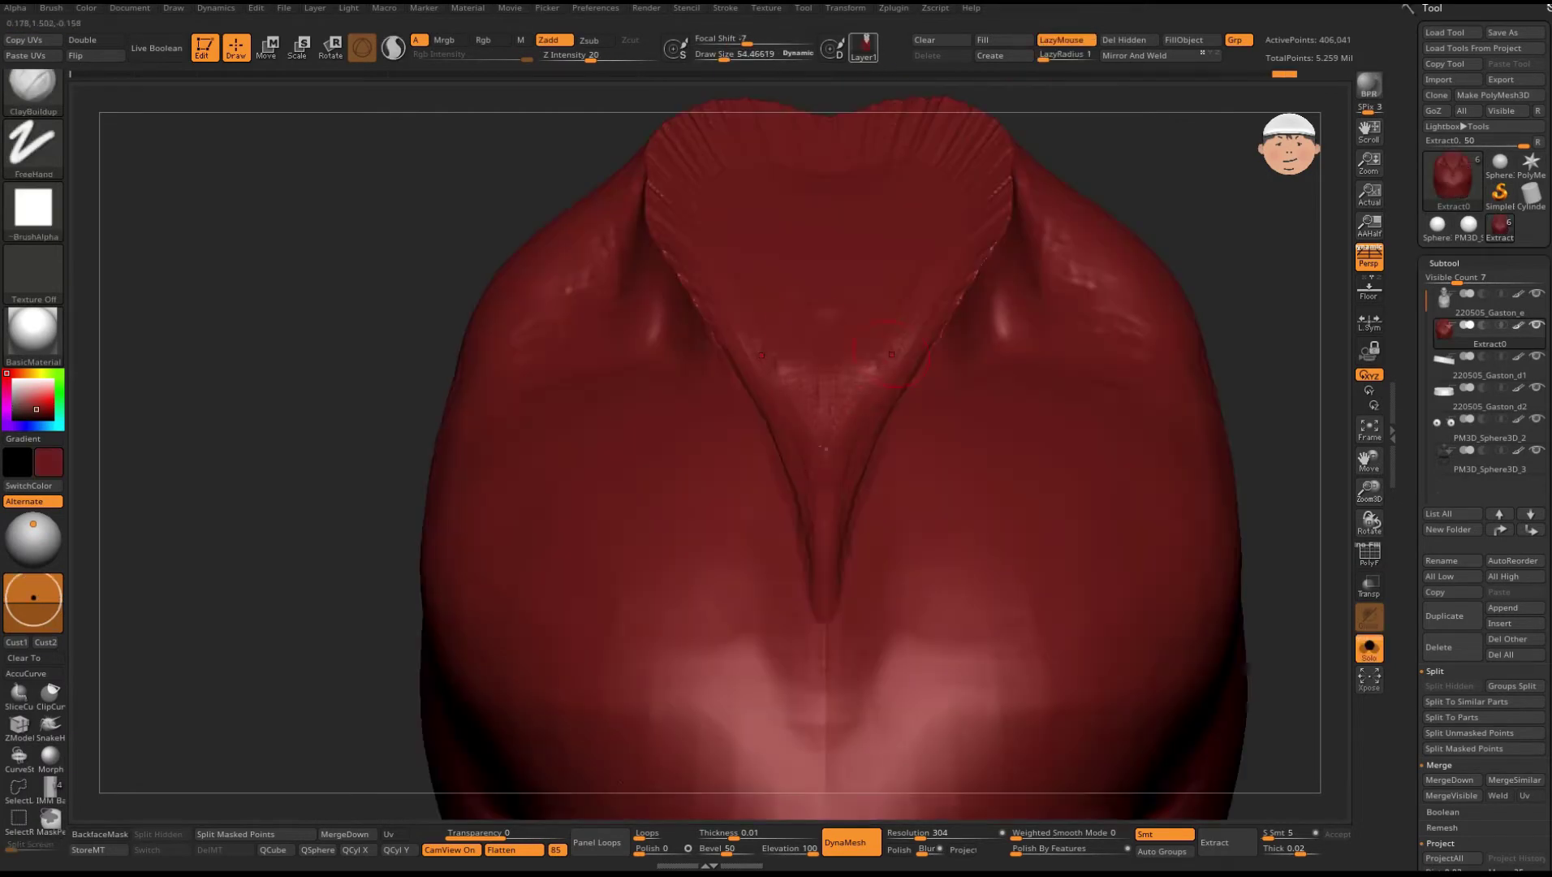
pyautogui.press('space')
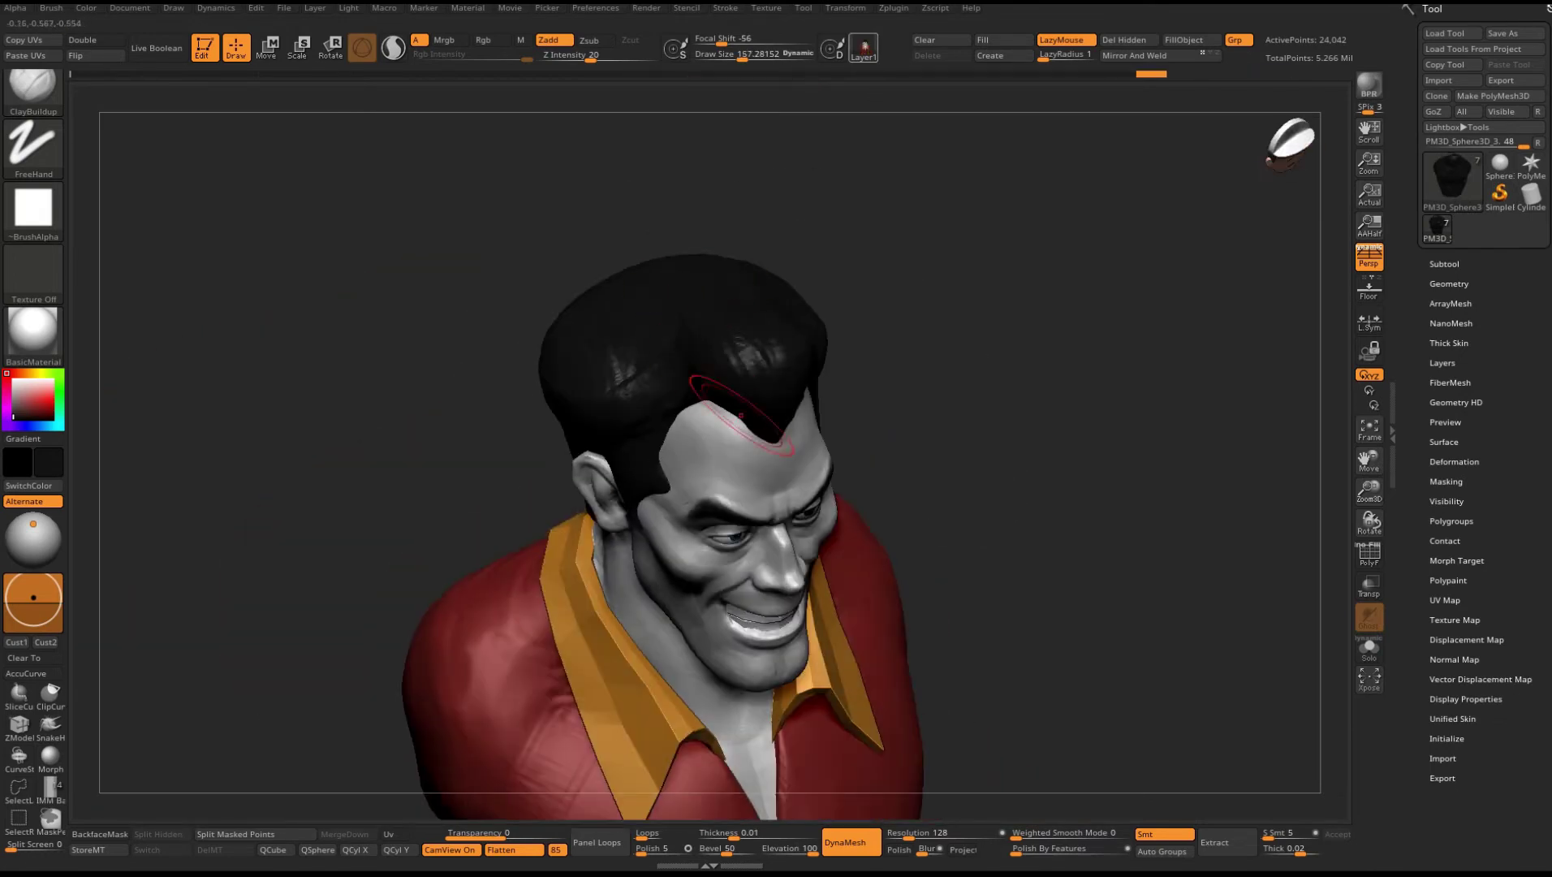
# Step: Rotate the model to view the hair from above, then scroll
pyautogui.moveTo(737, 335); pyautogui.dragTo(699, 286)
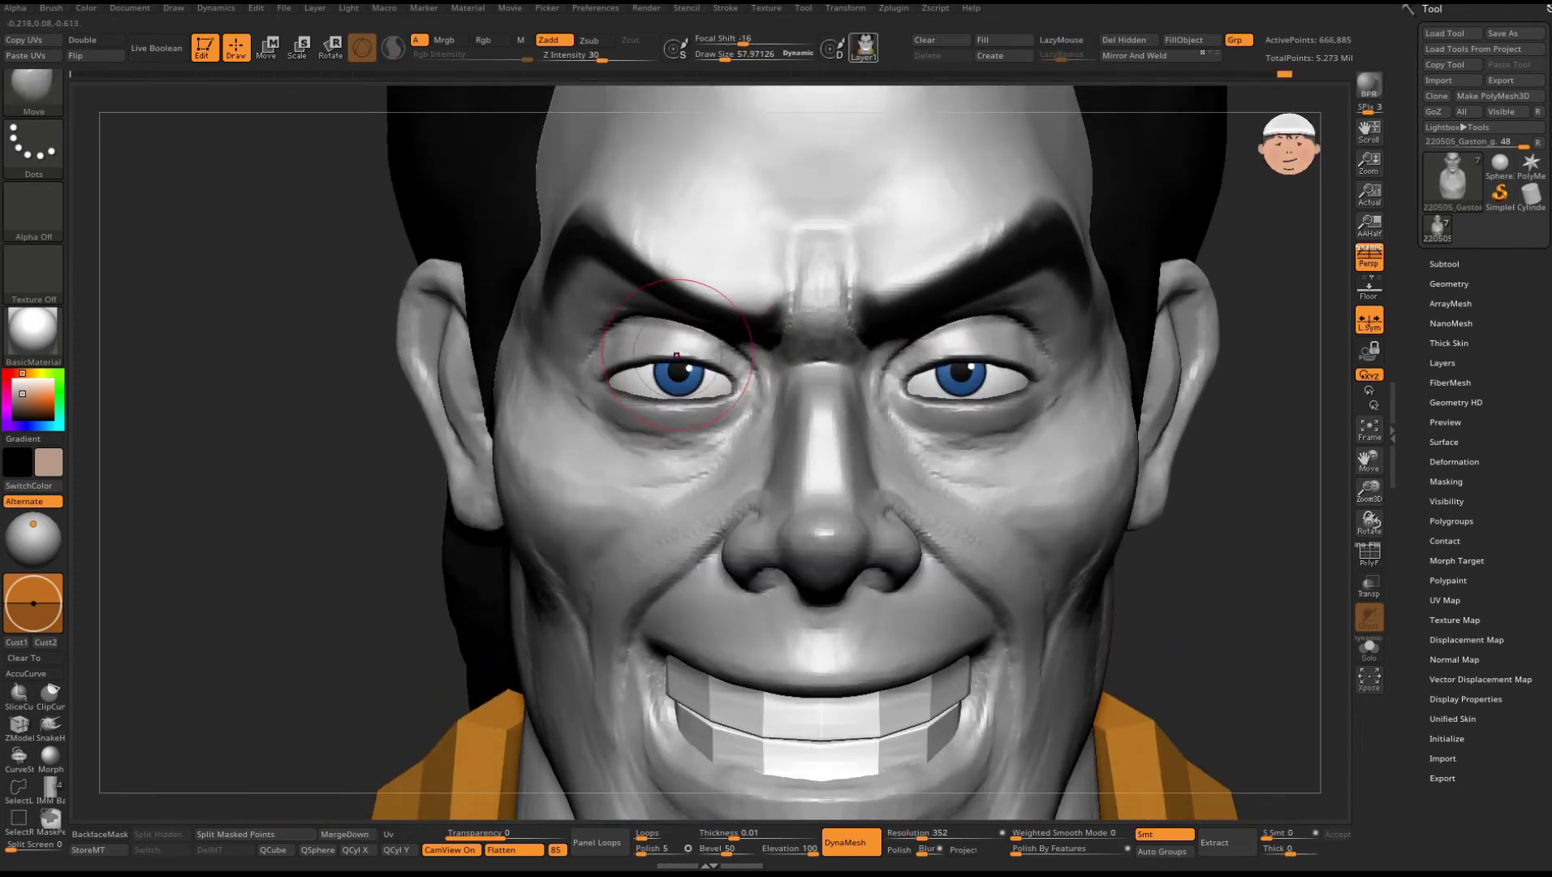
pyautogui.scroll(3, 676, 354)
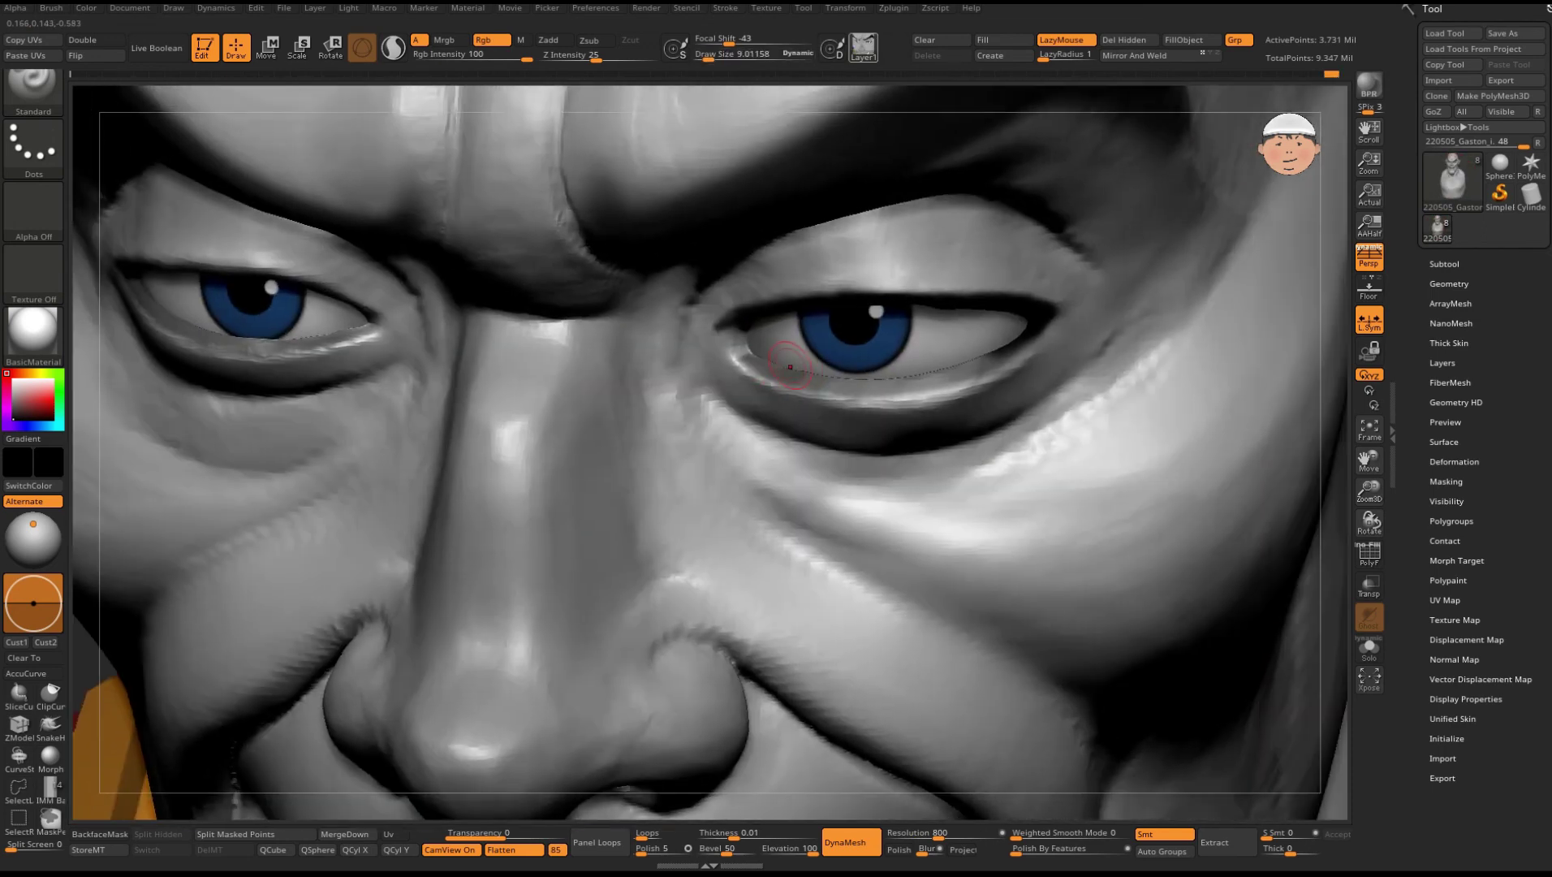
# Step: Darken the line under the lower eyelid, view the bust from below, and adjust brush settings
pyautogui.moveTo(790, 367); pyautogui.dragTo(750, 360)
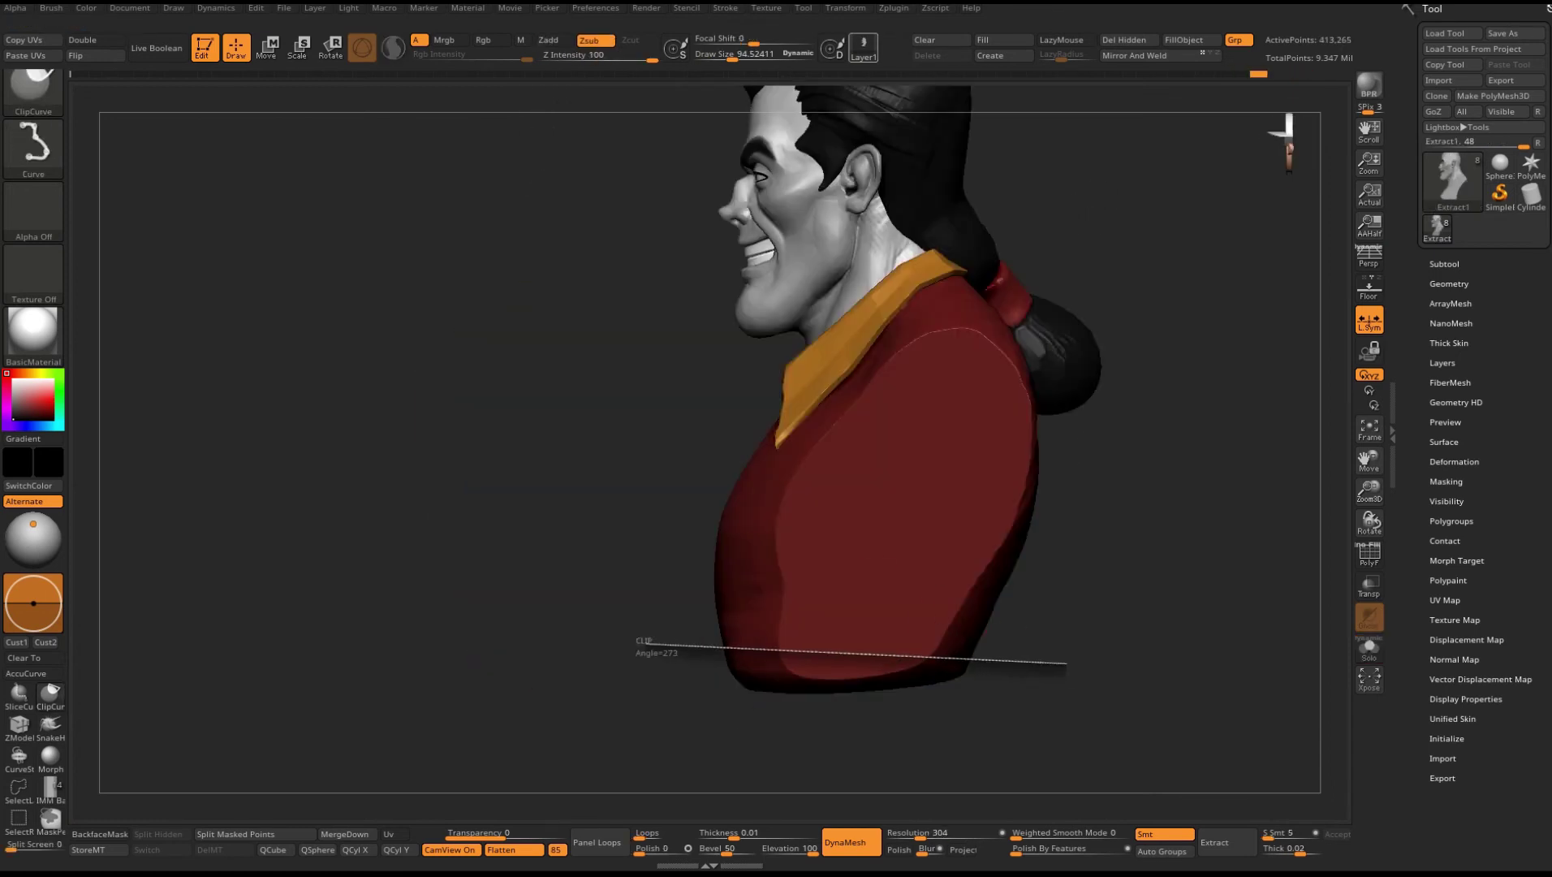
pyautogui.moveTo(624, 418); pyautogui.dragTo(951, 416)
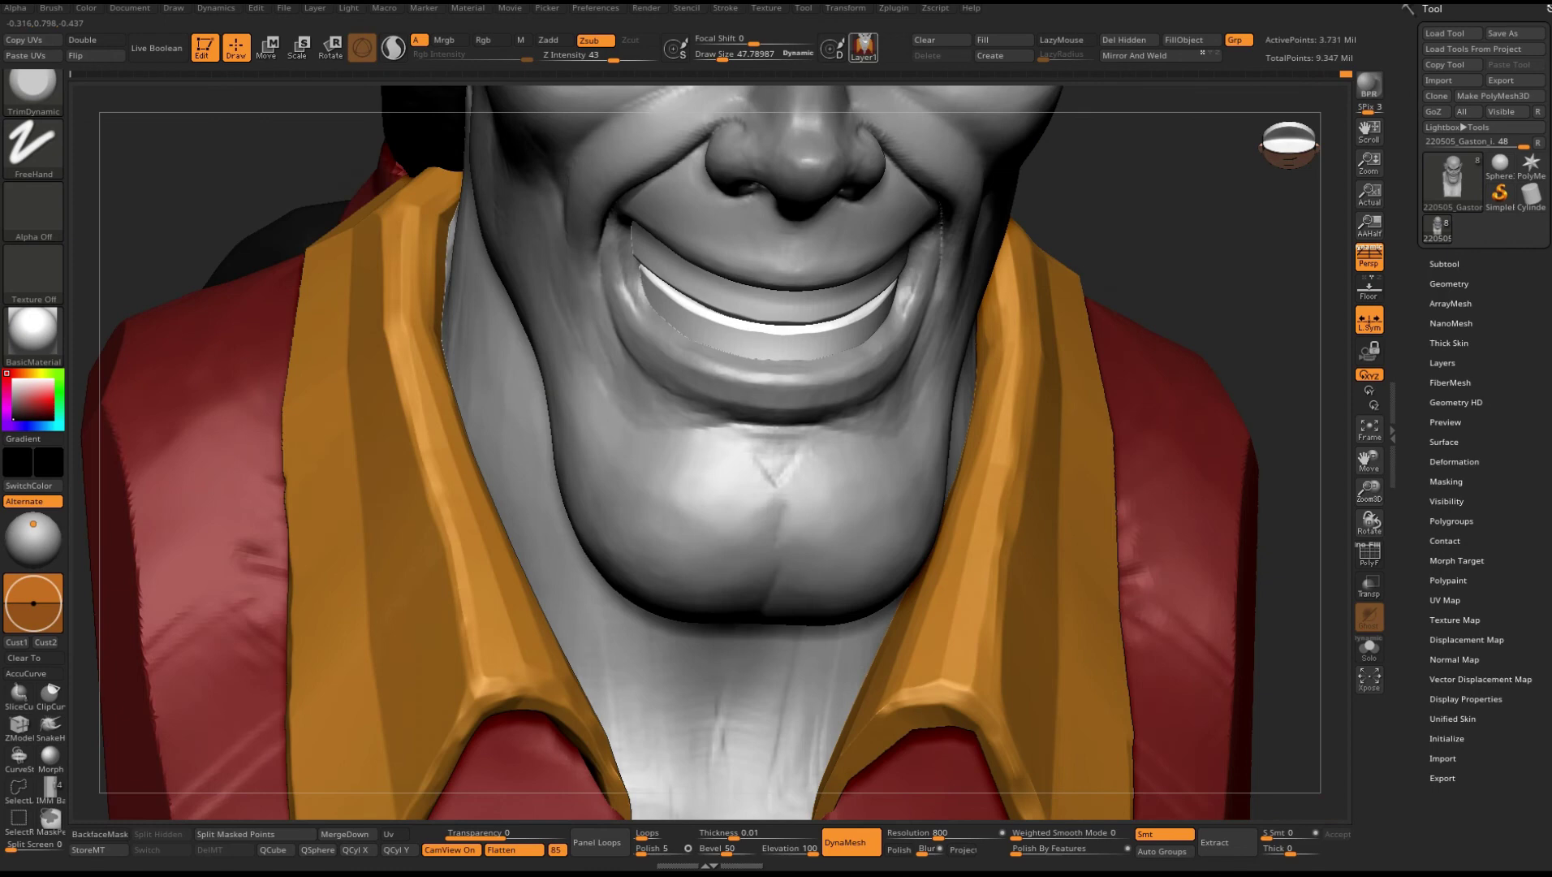
pyautogui.press('space')
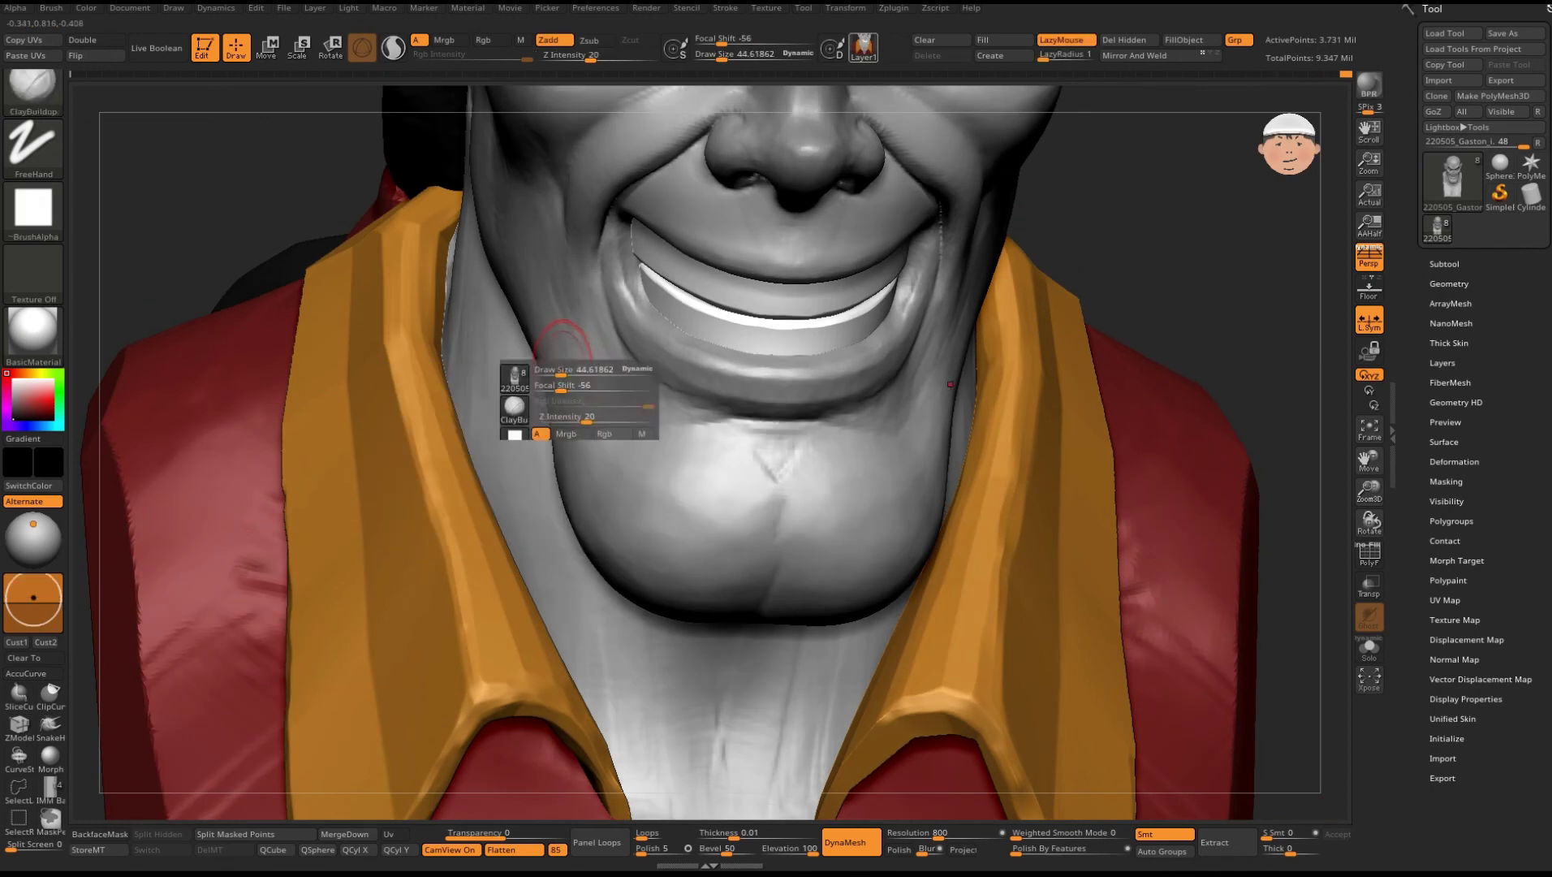